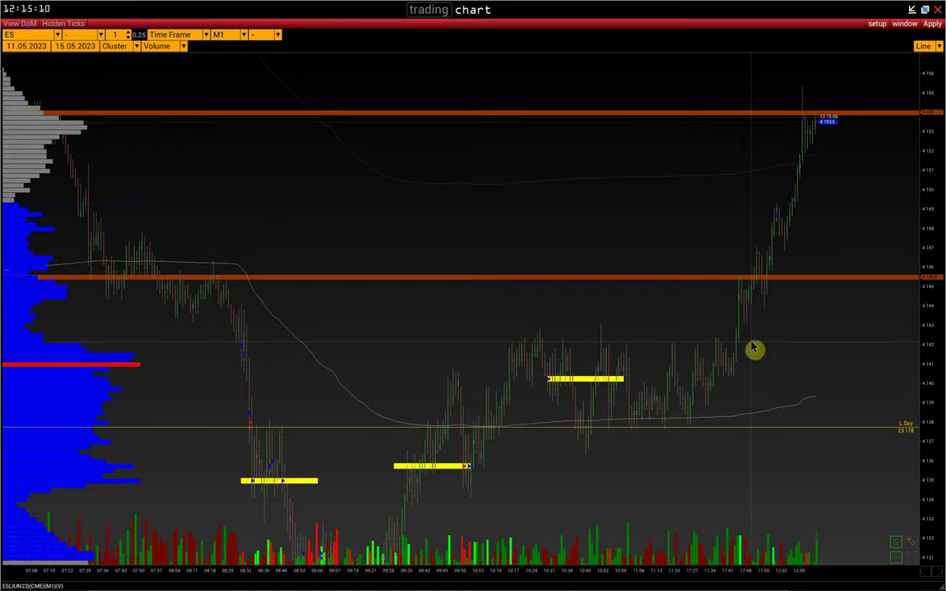
Step: Open the Volume Fixing study settings, review the H1 and M30 rules, and close the settings
{"action": "left_click", "coordinate": [878, 24]}
{"action": "mouse_move", "coordinate": [800, 97]}
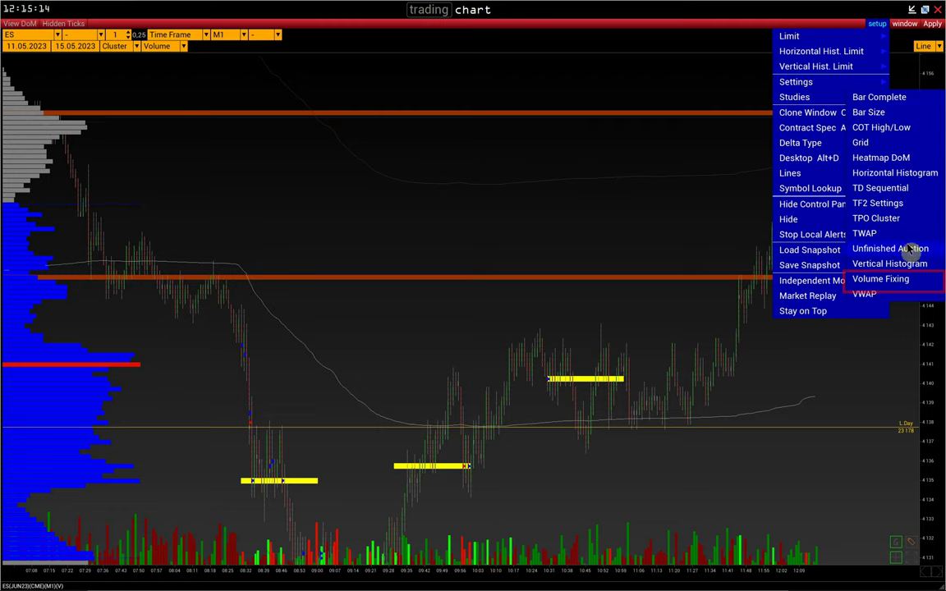
{"action": "left_click", "coordinate": [862, 280]}
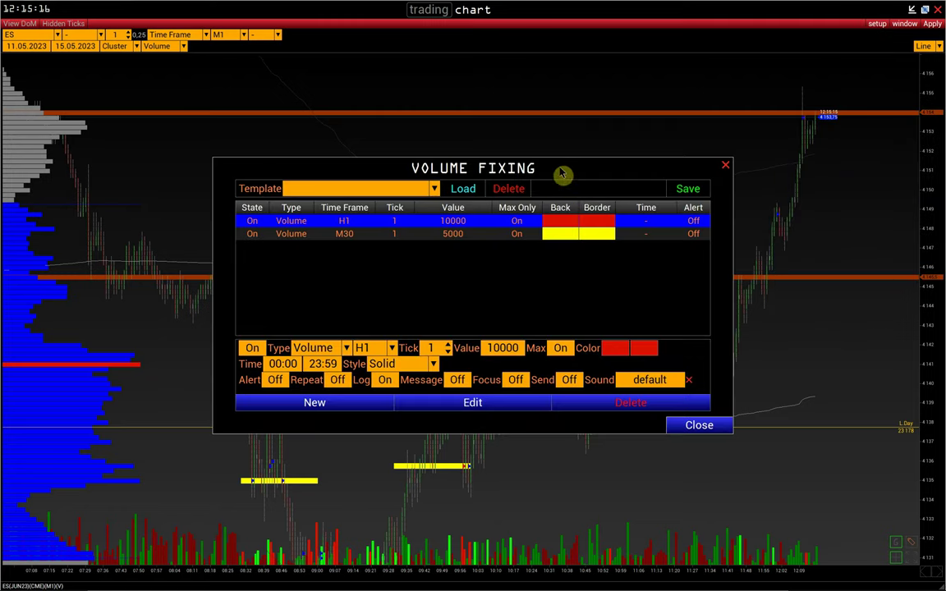
{"action": "left_click_drag", "start_coordinate": [585, 172], "coordinate": [370, 74]}
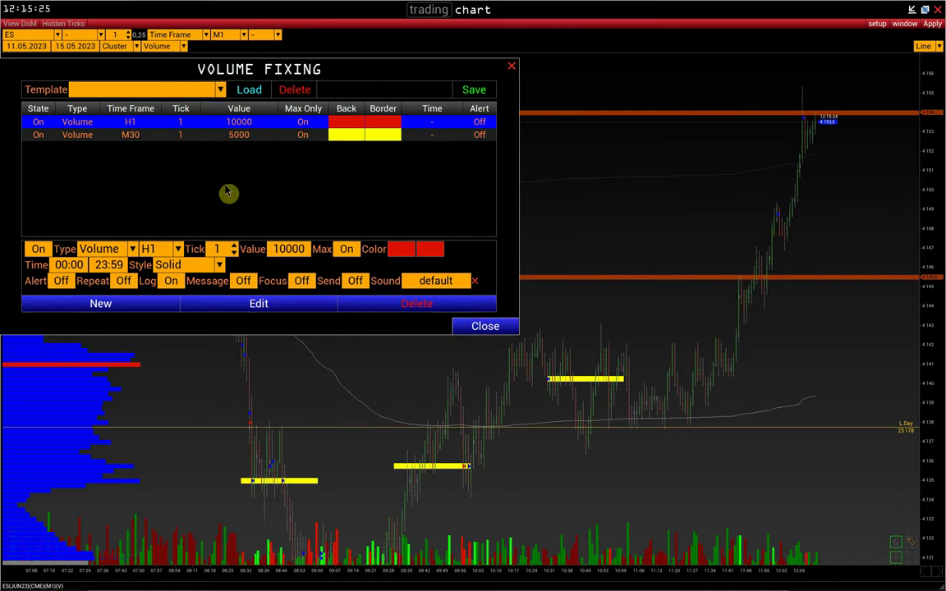
{"action": "left_click", "coordinate": [164, 136]}
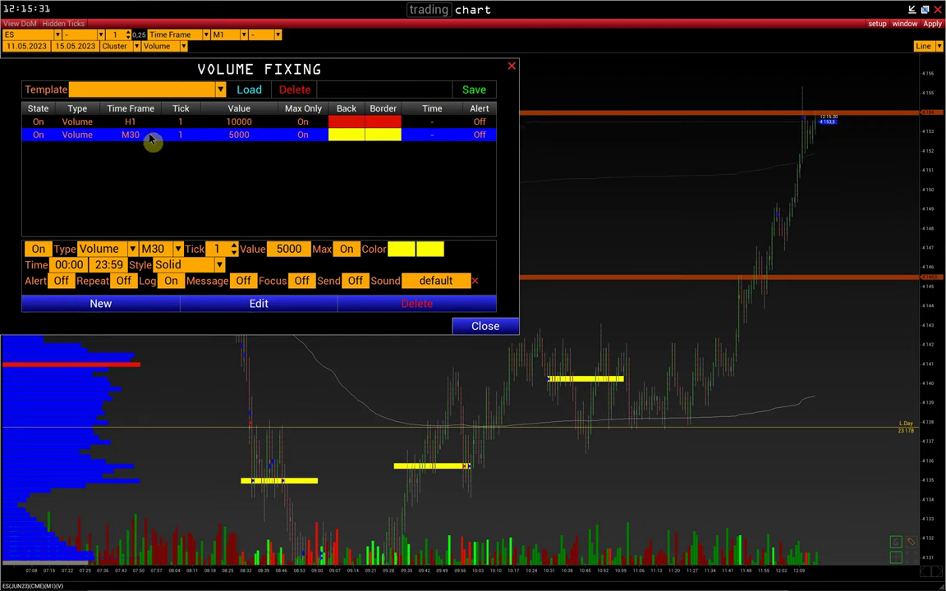
{"action": "left_click", "coordinate": [484, 327]}
Step: Place vertical lines at 10:30 and 11:00 on the chart to bracket the rightmost yellow volume mark
{"action": "left_click_drag", "start_coordinate": [531, 380], "coordinate": [496, 328]}
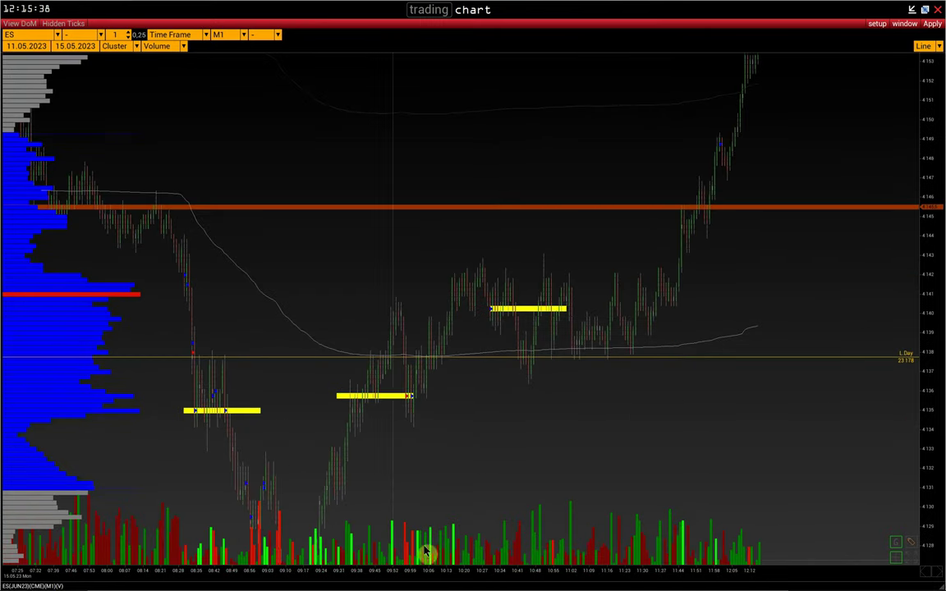
{"action": "left_click", "coordinate": [490, 578]}
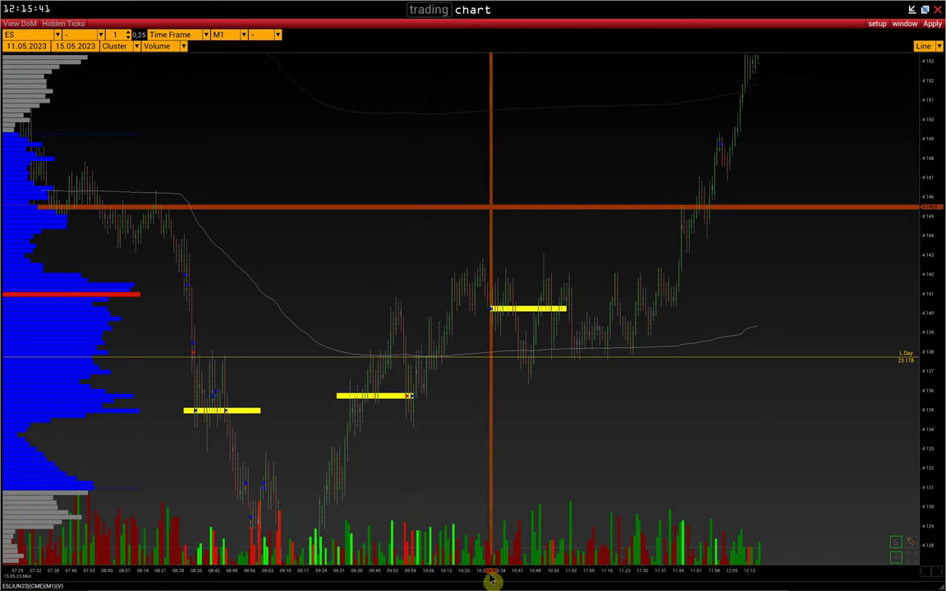
{"action": "left_click", "coordinate": [561, 575]}
{"action": "left_click_drag", "start_coordinate": [564, 577], "coordinate": [565, 577]}
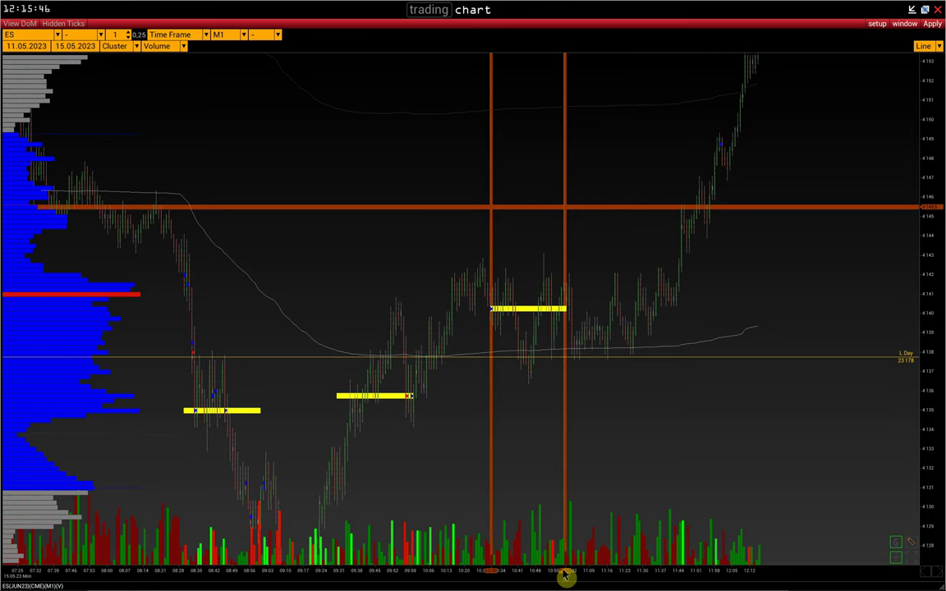
{"action": "left_click_drag", "start_coordinate": [564, 575], "coordinate": [567, 575]}
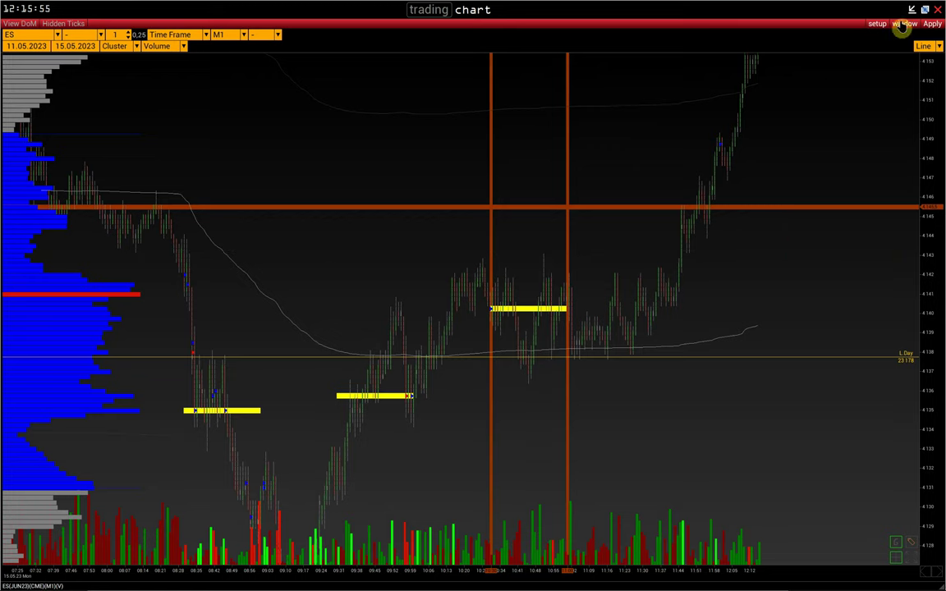
Step: Review the volume value of the M30 rule in the Volume Fixing settings, then close them
{"action": "left_click", "coordinate": [877, 23]}
{"action": "mouse_move", "coordinate": [829, 97]}
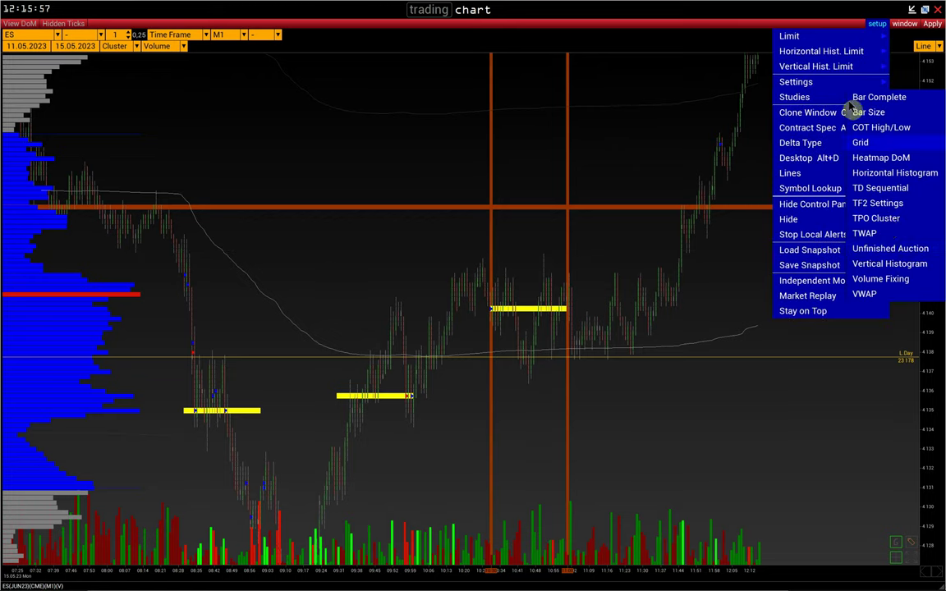
{"action": "left_click", "coordinate": [886, 280]}
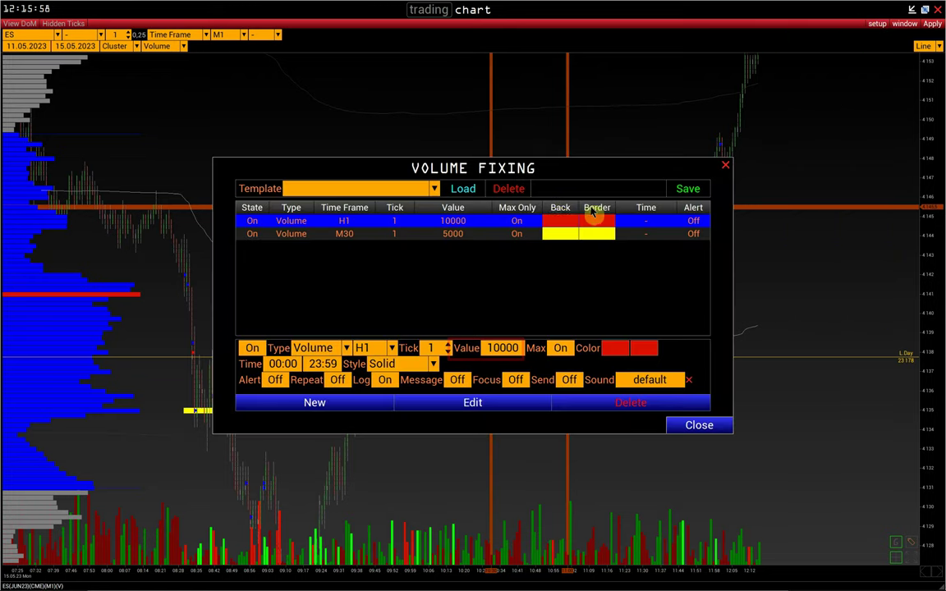
{"action": "left_click", "coordinate": [460, 236]}
{"action": "left_click", "coordinate": [726, 167]}
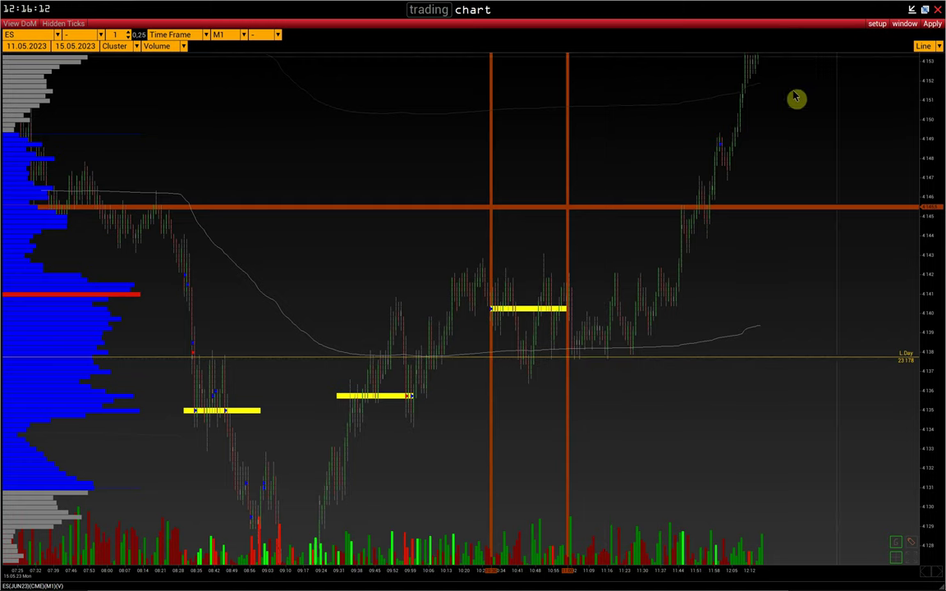
Step: Turn Max Only off for the M30 rule in the Volume Fixing study and close the settings
{"action": "left_click", "coordinate": [877, 23]}
{"action": "mouse_move", "coordinate": [801, 81]}
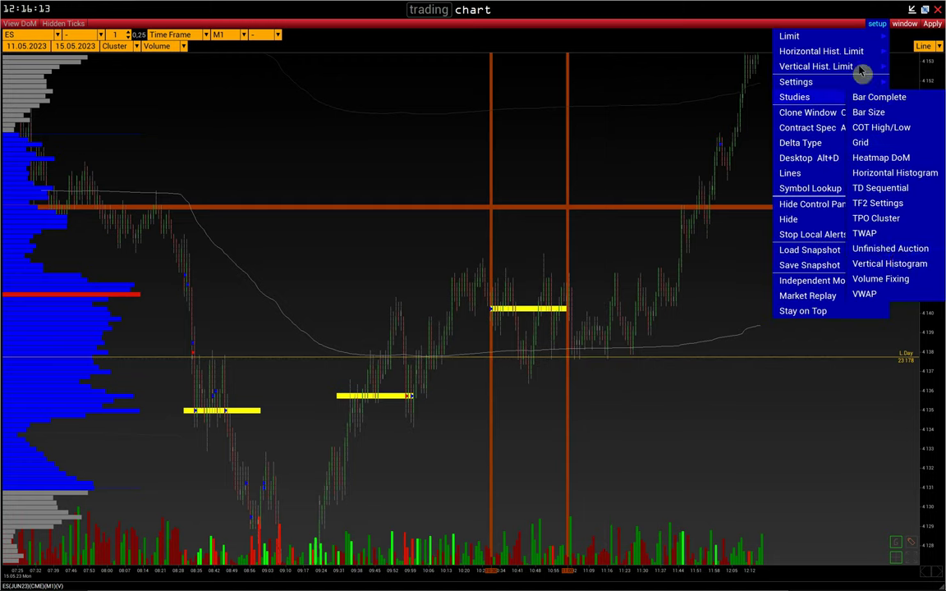
{"action": "left_click", "coordinate": [887, 278]}
{"action": "left_click", "coordinate": [560, 349]}
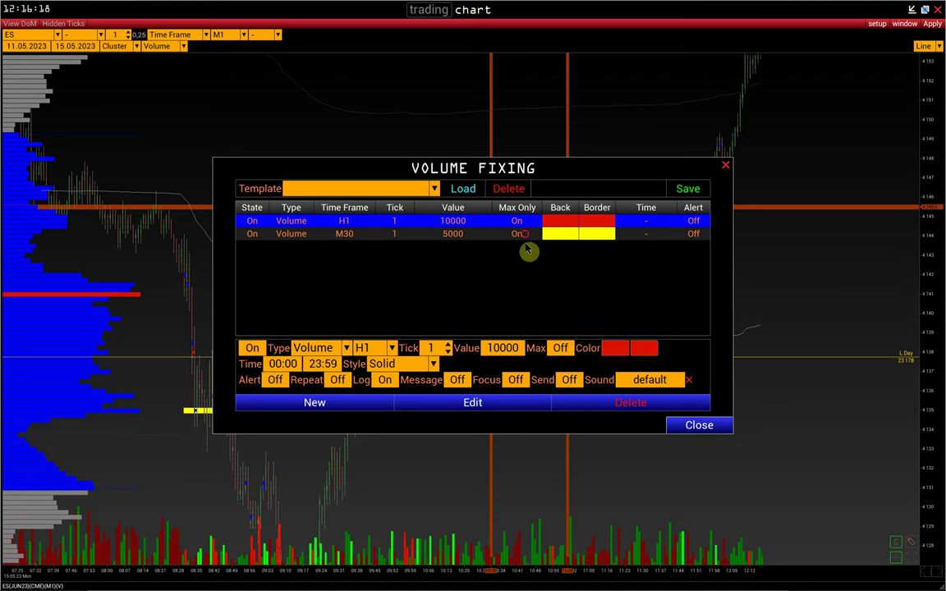
{"action": "left_click", "coordinate": [476, 233]}
{"action": "left_click", "coordinate": [476, 403]}
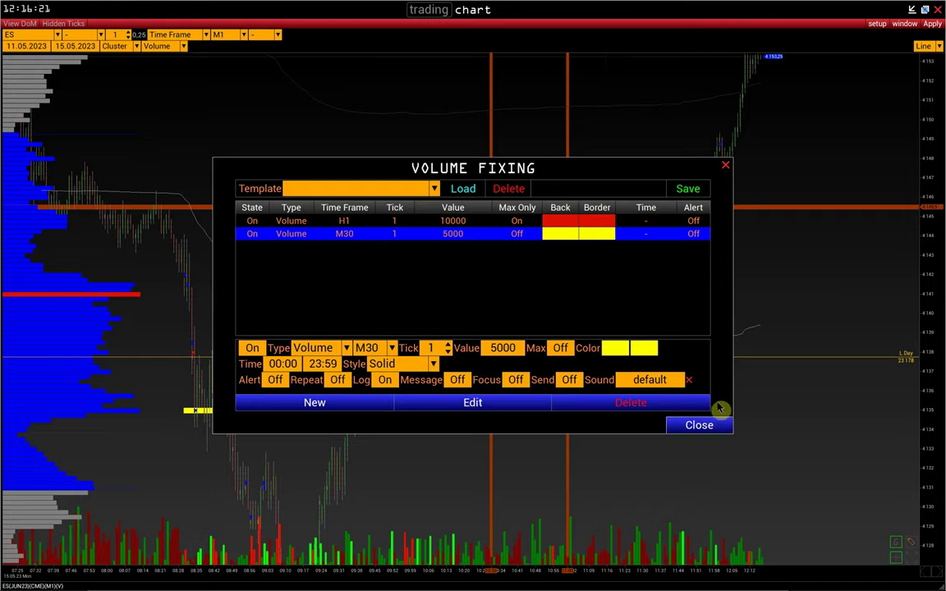
{"action": "left_click", "coordinate": [706, 424]}
Step: Place vertical lines at 09:30 and 10:00 around the pair of yellow volume marks
{"action": "left_click_drag", "start_coordinate": [546, 396], "coordinate": [560, 375]}
{"action": "left_click_drag", "start_coordinate": [252, 388], "coordinate": [251, 369]}
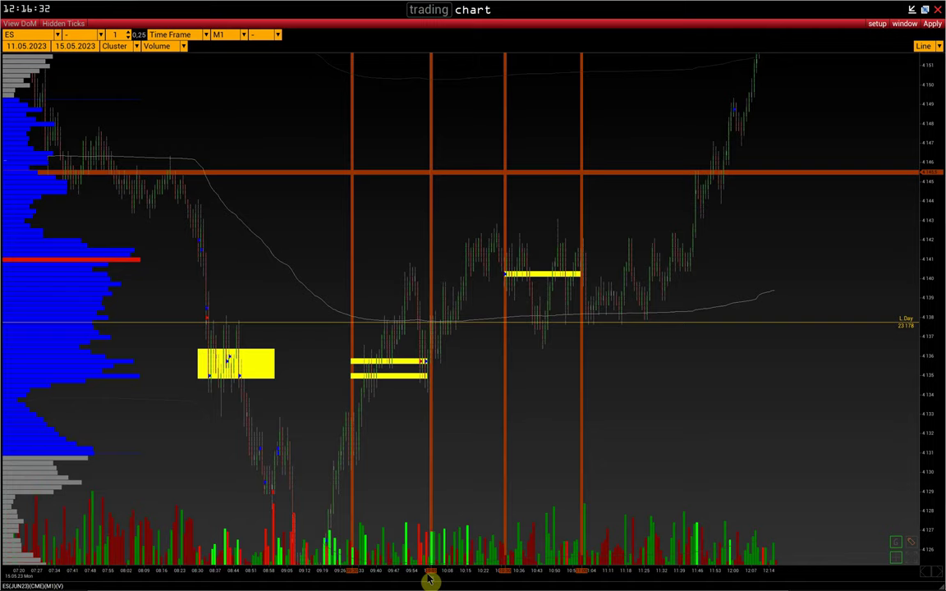
{"action": "left_click_drag", "start_coordinate": [429, 573], "coordinate": [426, 573]}
Step: Draw a volume profile over the 09:30 to 10:00 interval and read the volumes at its price levels
{"action": "scroll", "coordinate": [427, 573], "scroll_direction": "up", "scroll_amount": 3}
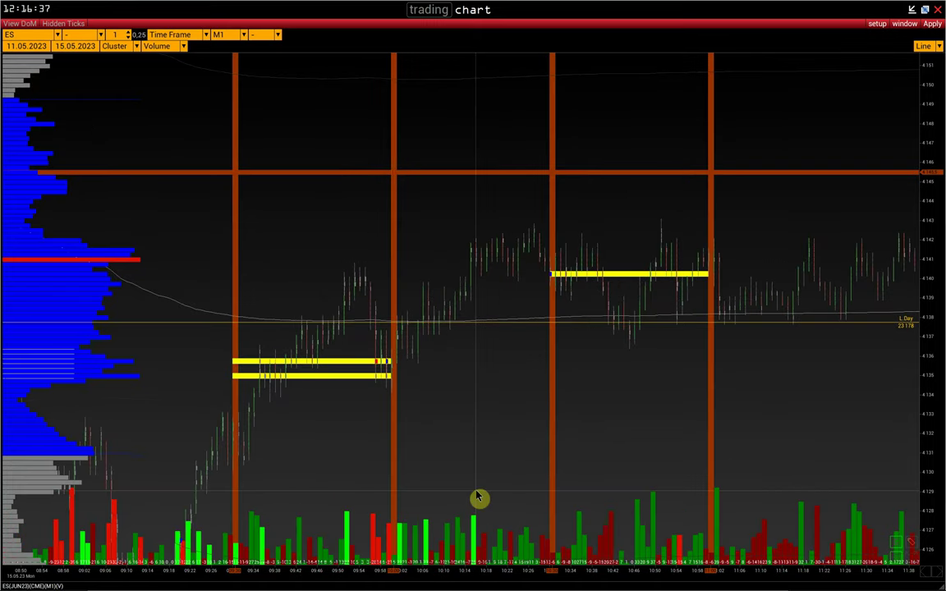
{"action": "key", "text": "d"}
{"action": "left_click", "coordinate": [900, 83]}
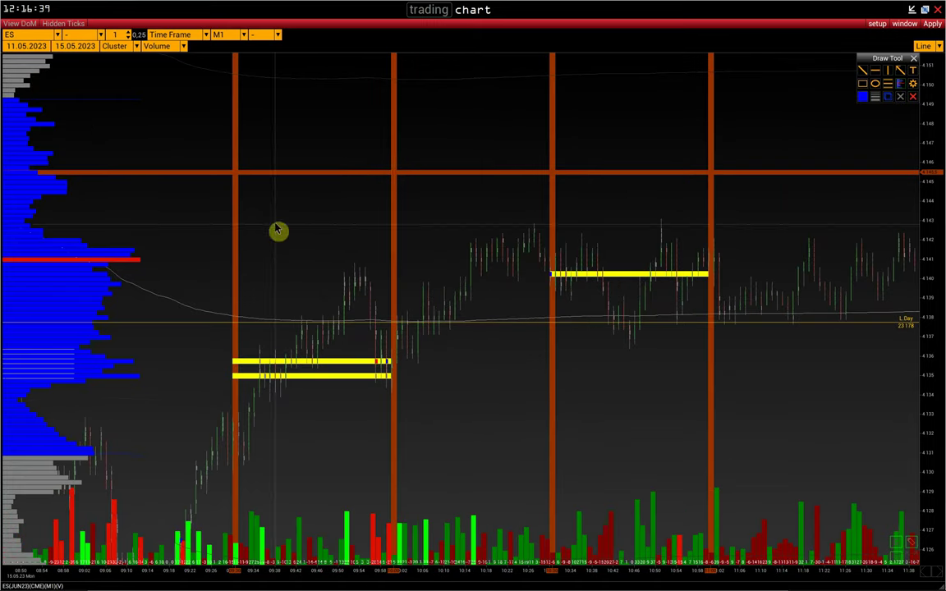
{"action": "mouse_move", "coordinate": [234, 238]}
{"action": "left_mouse_down"}
{"action": "mouse_move", "coordinate": [358, 406]}
{"action": "mouse_move", "coordinate": [395, 508]}
{"action": "left_mouse_up"}
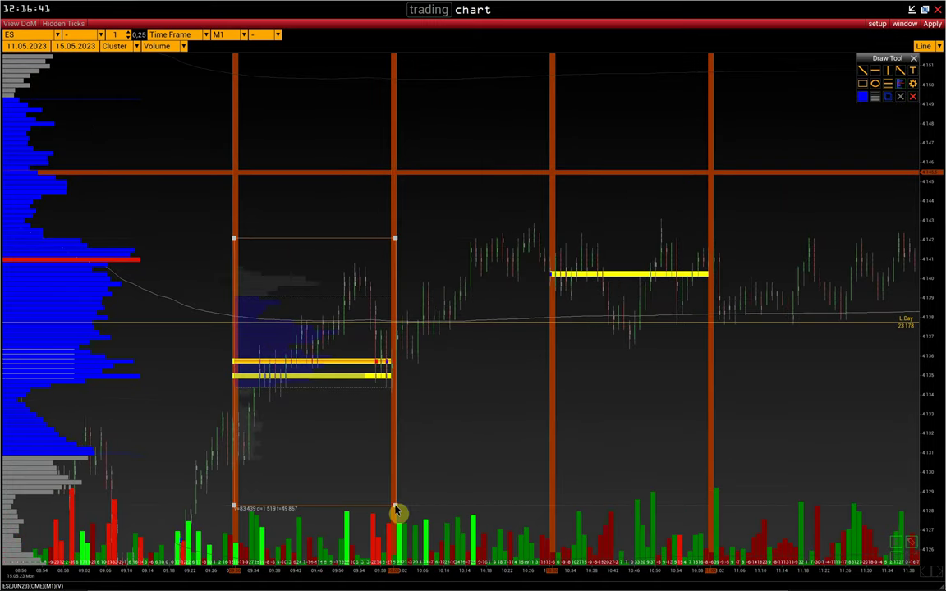
{"action": "scroll", "coordinate": [931, 441], "scroll_direction": "up", "scroll_amount": 3}
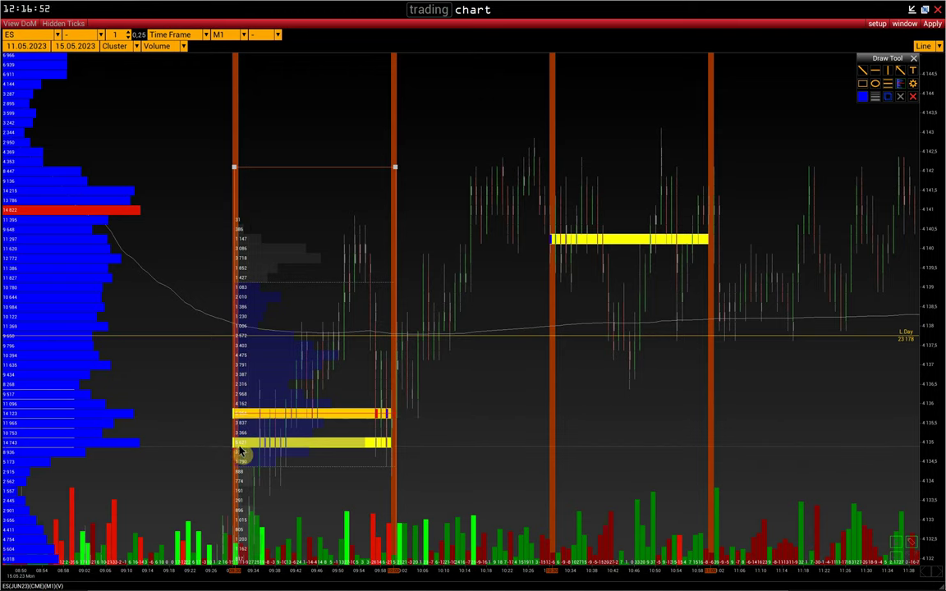
{"action": "left_click_drag", "start_coordinate": [927, 389], "coordinate": [927, 419]}
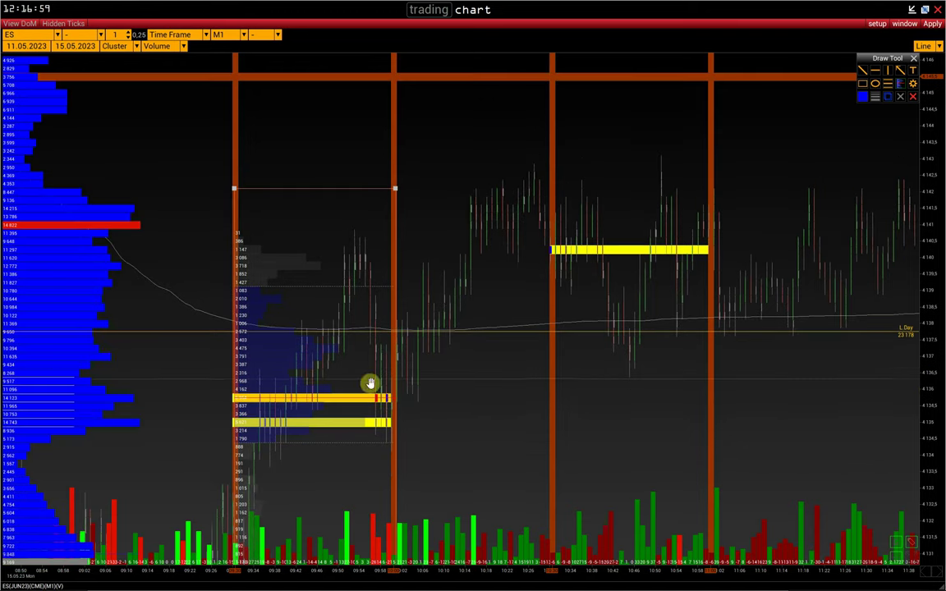
Step: Turn Max Only back on for the M30 rule in the Volume Fixing settings
{"action": "left_click", "coordinate": [877, 23]}
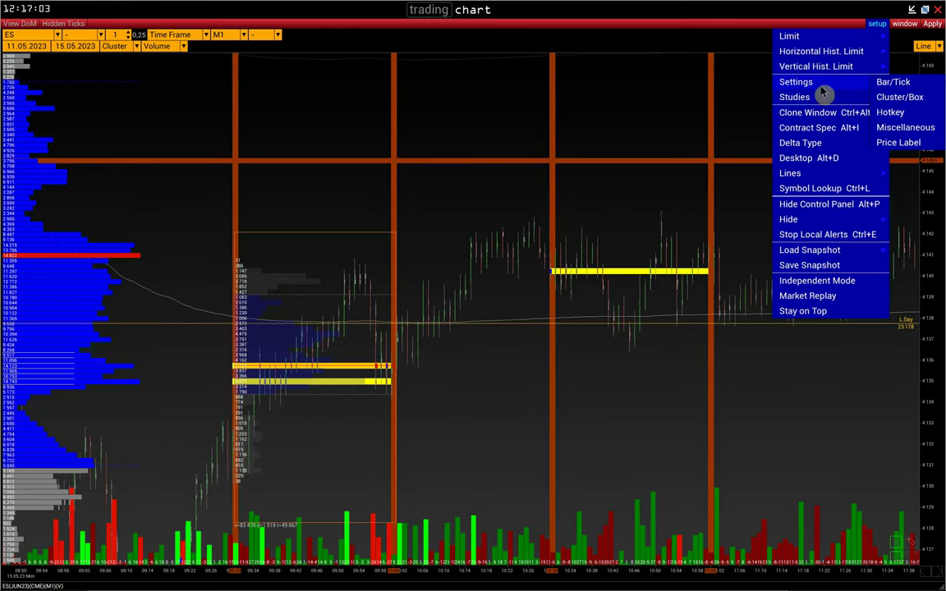
{"action": "mouse_move", "coordinate": [794, 97]}
{"action": "left_click", "coordinate": [880, 279]}
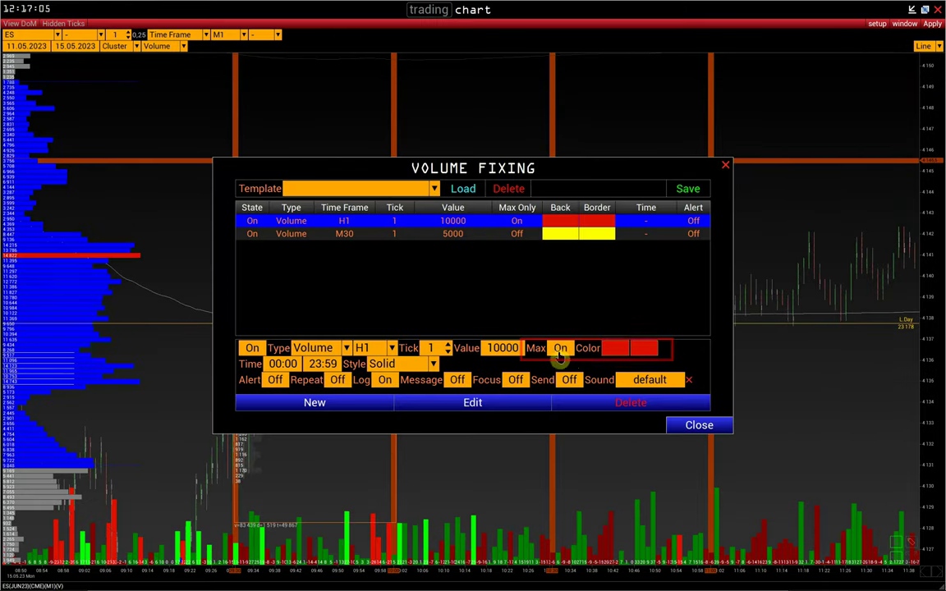
{"action": "left_click", "coordinate": [530, 235]}
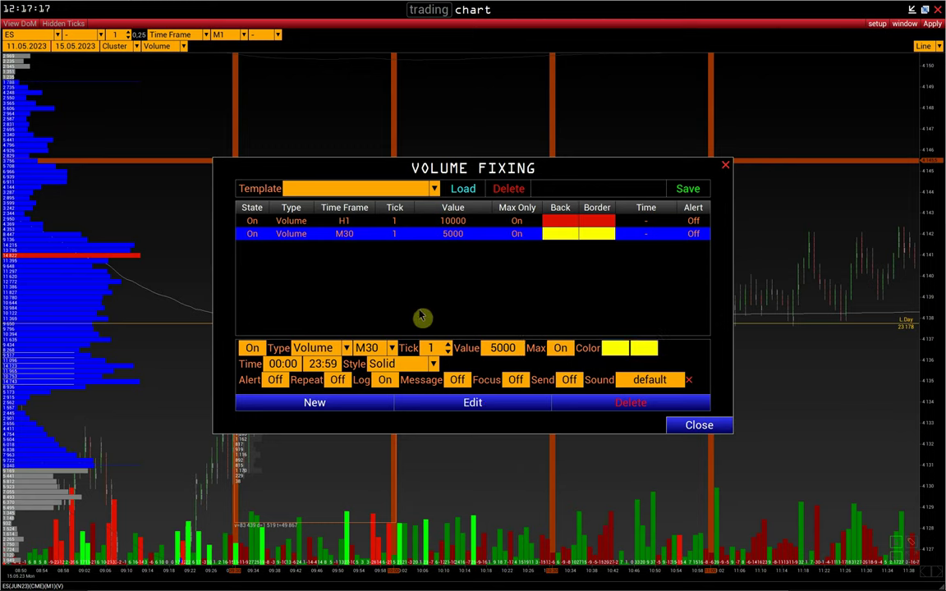
Step: Examine the type, time frame, value and style options of the H1 rule in the Volume Fixing settings
{"action": "left_click", "coordinate": [348, 222]}
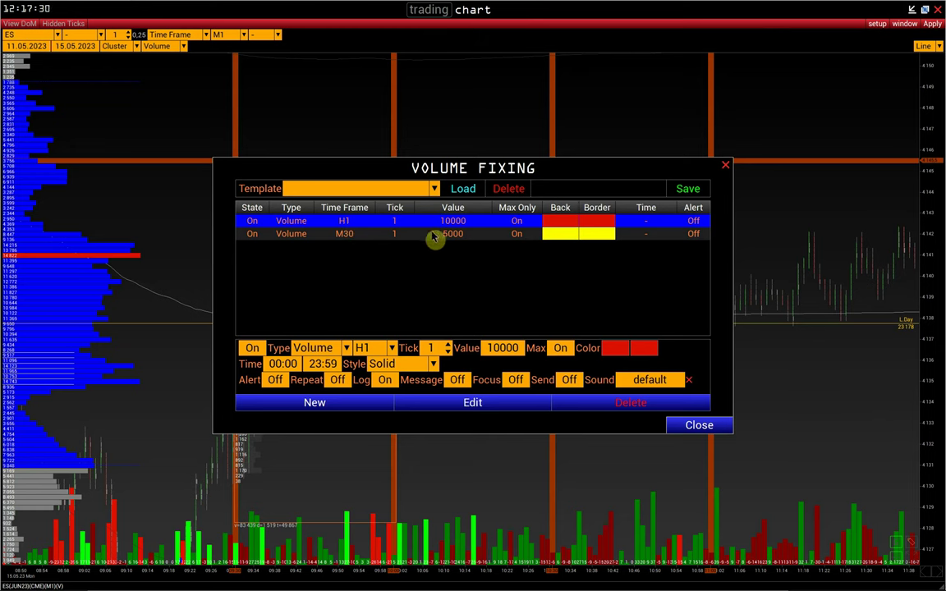
{"action": "left_click", "coordinate": [598, 222]}
{"action": "left_click", "coordinate": [314, 347]}
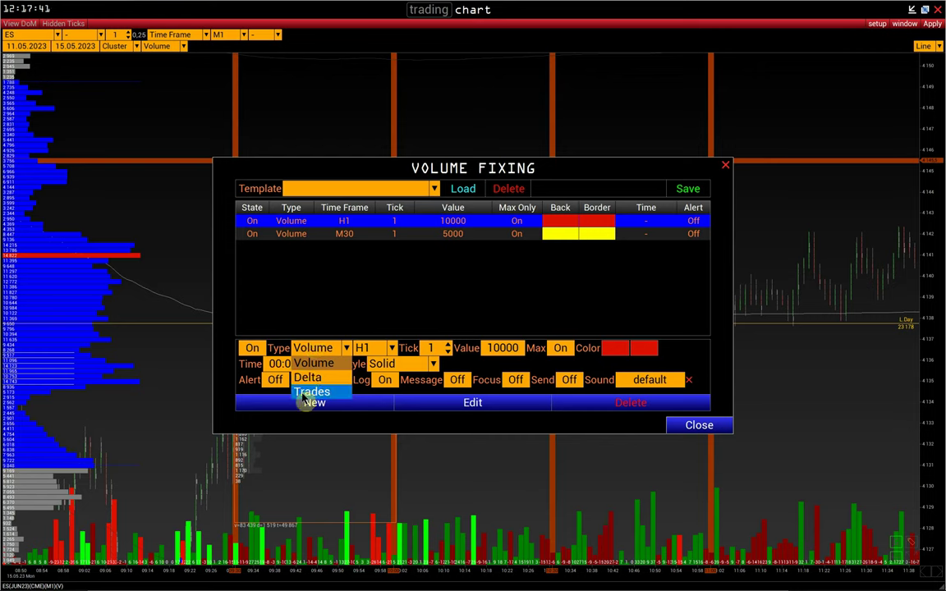
{"action": "left_click", "coordinate": [322, 363]}
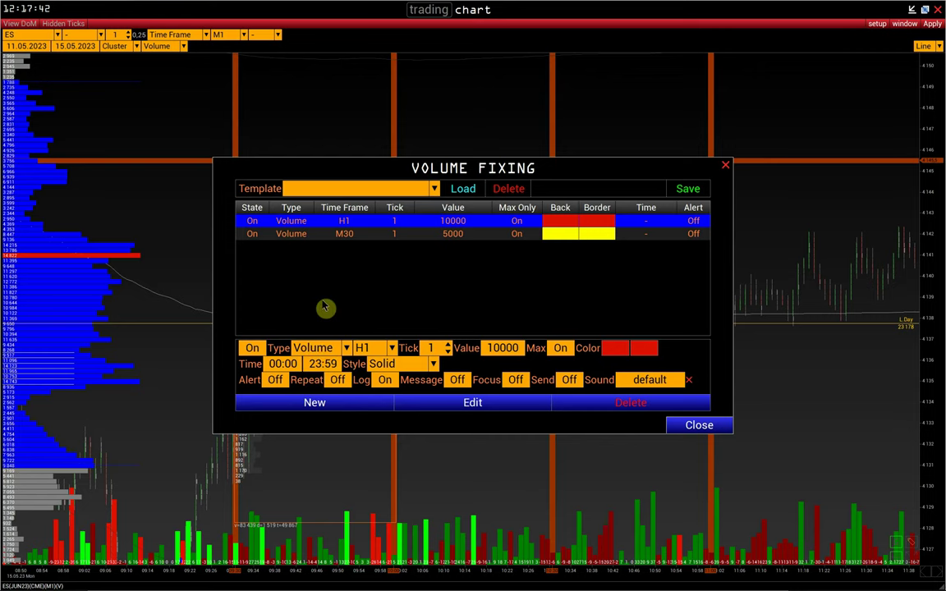
{"action": "left_click", "coordinate": [368, 348]}
{"action": "scroll", "coordinate": [374, 378], "scroll_direction": "down", "scroll_amount": 3}
{"action": "left_click", "coordinate": [378, 313]}
{"action": "left_click", "coordinate": [503, 348]}
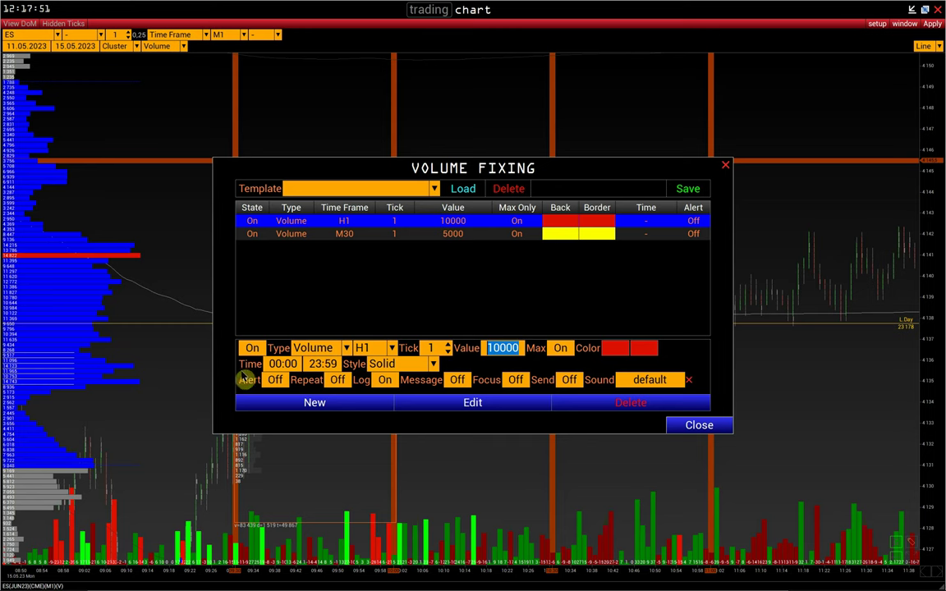
{"action": "left_click", "coordinate": [391, 365]}
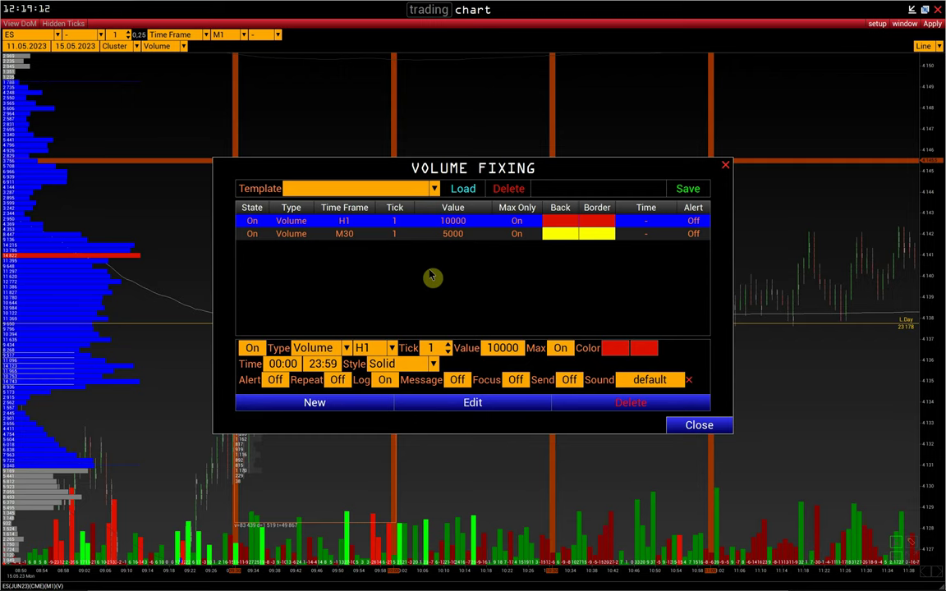
Step: Starting from the M30 rule, set the time frame to M10 and the value to 3000
{"action": "left_click", "coordinate": [406, 234]}
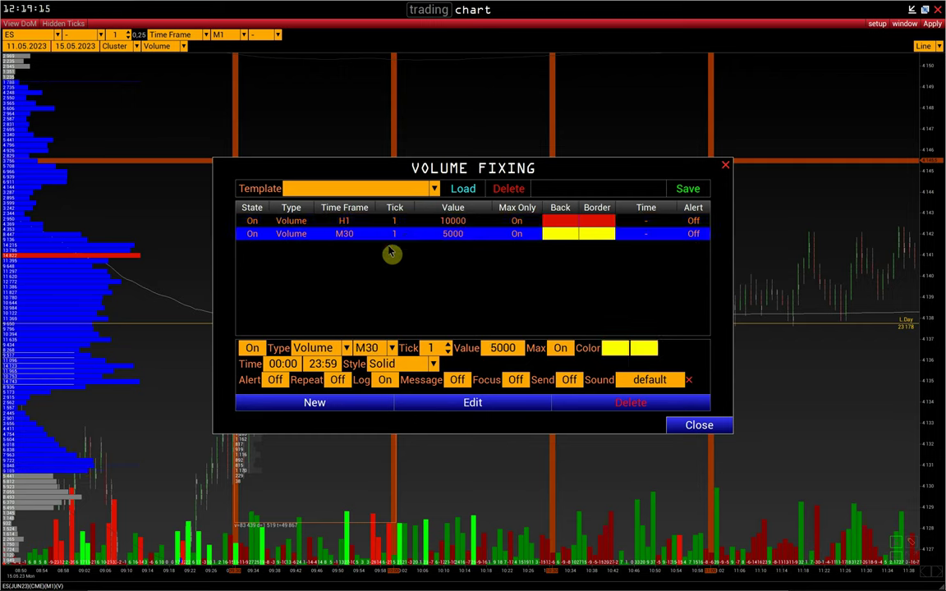
{"action": "left_click", "coordinate": [372, 348]}
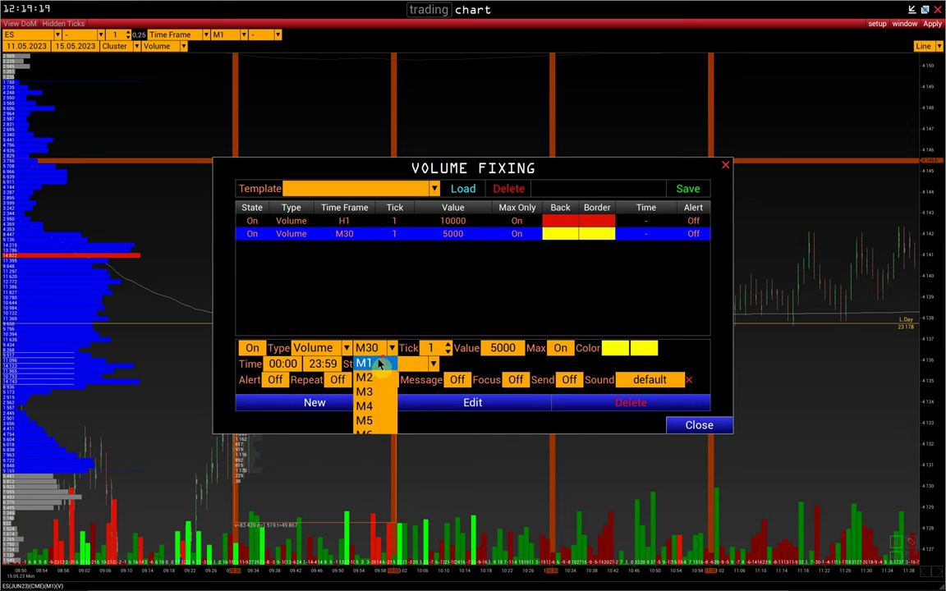
{"action": "scroll", "coordinate": [377, 363], "scroll_direction": "down", "scroll_amount": 4}
{"action": "left_click", "coordinate": [371, 393]}
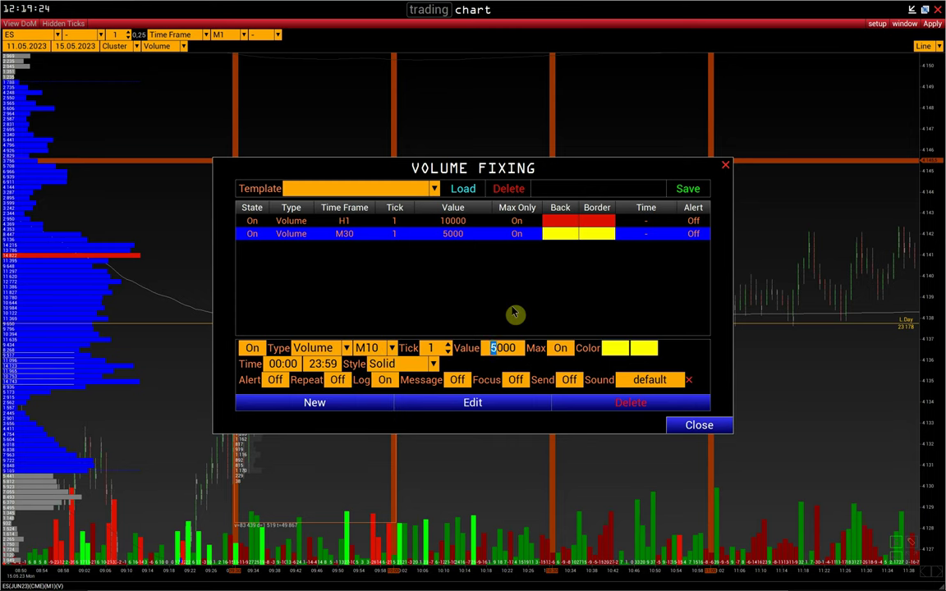
Step: Set the background and border colours to light cyan, add the settings as a new rule and close the dialog
{"action": "left_click", "coordinate": [615, 349]}
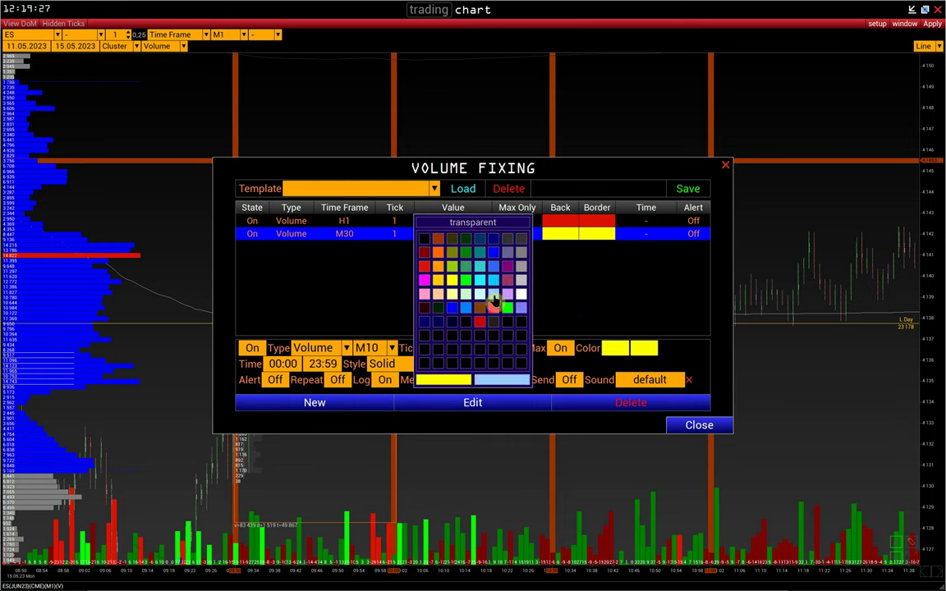
{"action": "left_click", "coordinate": [492, 307]}
{"action": "left_click", "coordinate": [642, 348]}
{"action": "left_click", "coordinate": [482, 307]}
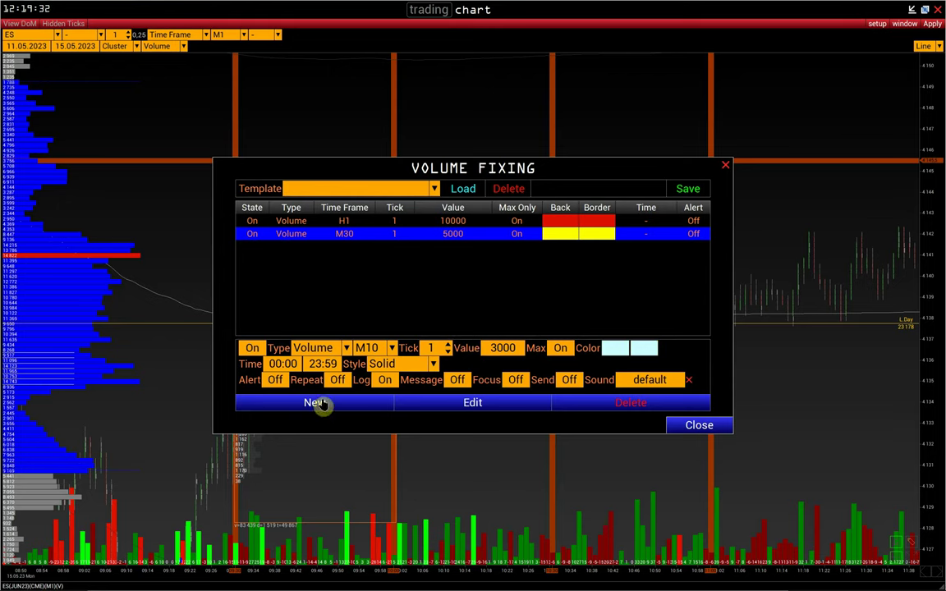
{"action": "left_click", "coordinate": [321, 403]}
{"action": "left_click", "coordinate": [702, 426]}
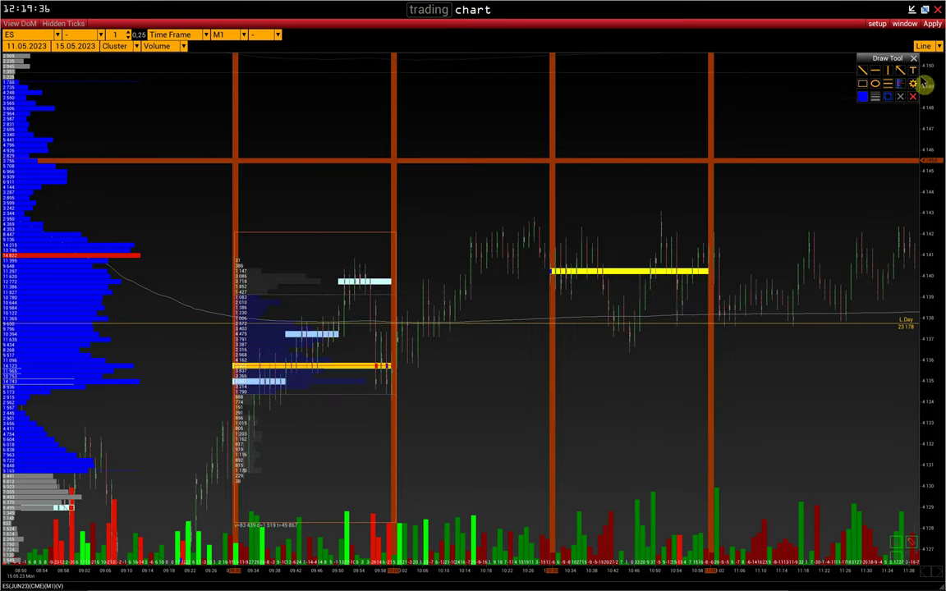
Step: Delete the volume profile drawn over the 09:30 to 10:00 interval
{"action": "left_click", "coordinate": [914, 100]}
{"action": "left_click", "coordinate": [403, 345]}
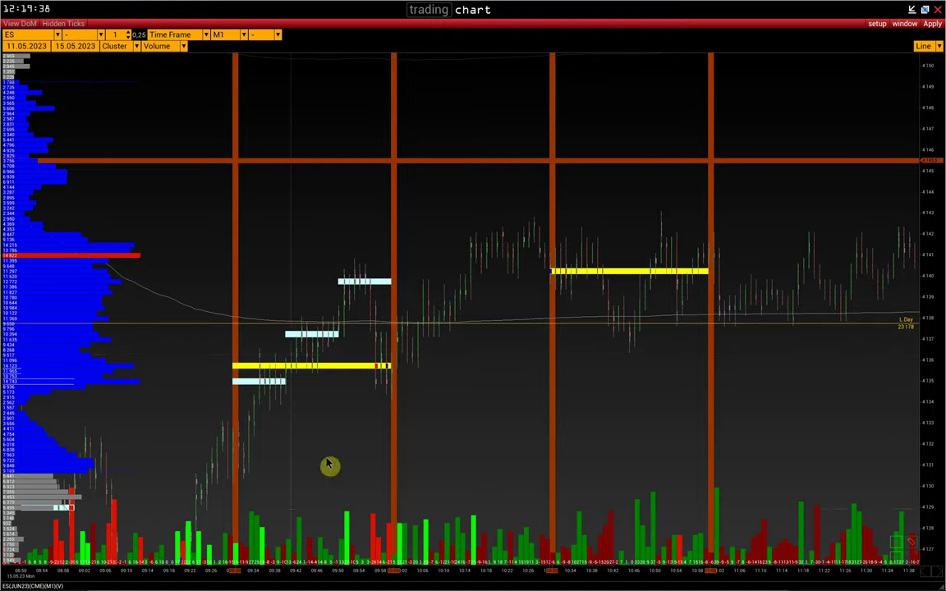
Step: Remove the vertical lines at 09:30, 10:00, 10:30 and 11:00 from the chart
{"action": "left_click", "coordinate": [235, 572]}
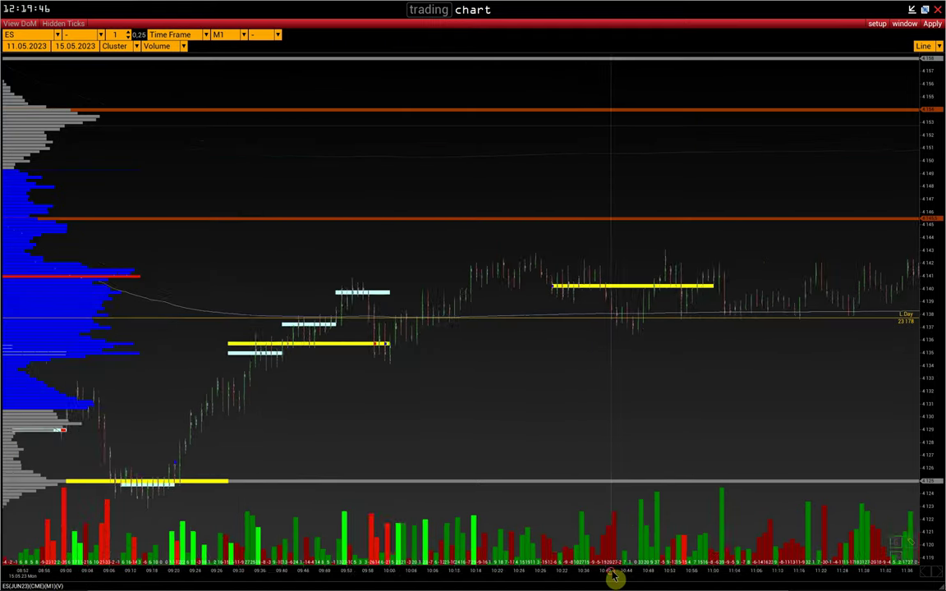
{"action": "left_click_drag", "start_coordinate": [611, 574], "coordinate": [681, 574]}
Step: Examine the Volume Fixing levels on the chart from the 15.05 session back through 12.05 to the 11.05 afternoon
{"action": "left_click_drag", "start_coordinate": [444, 353], "coordinate": [477, 415]}
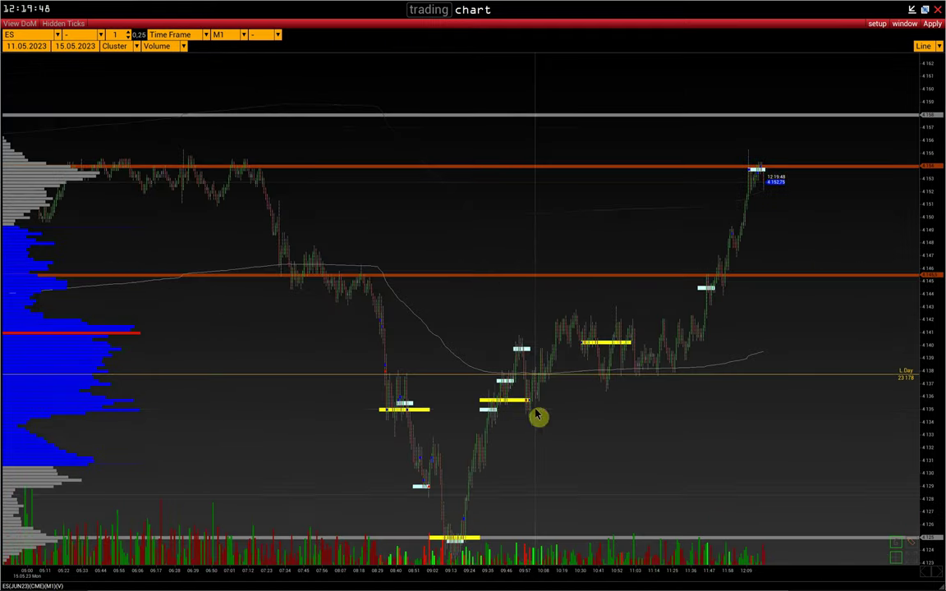
{"action": "mouse_move", "coordinate": [173, 394]}
{"action": "left_mouse_down"}
{"action": "mouse_move", "coordinate": [243, 397]}
{"action": "mouse_move", "coordinate": [646, 350]}
{"action": "mouse_move", "coordinate": [628, 384]}
{"action": "mouse_move", "coordinate": [418, 355]}
{"action": "mouse_move", "coordinate": [392, 403]}
{"action": "mouse_move", "coordinate": [513, 359]}
{"action": "left_mouse_up"}
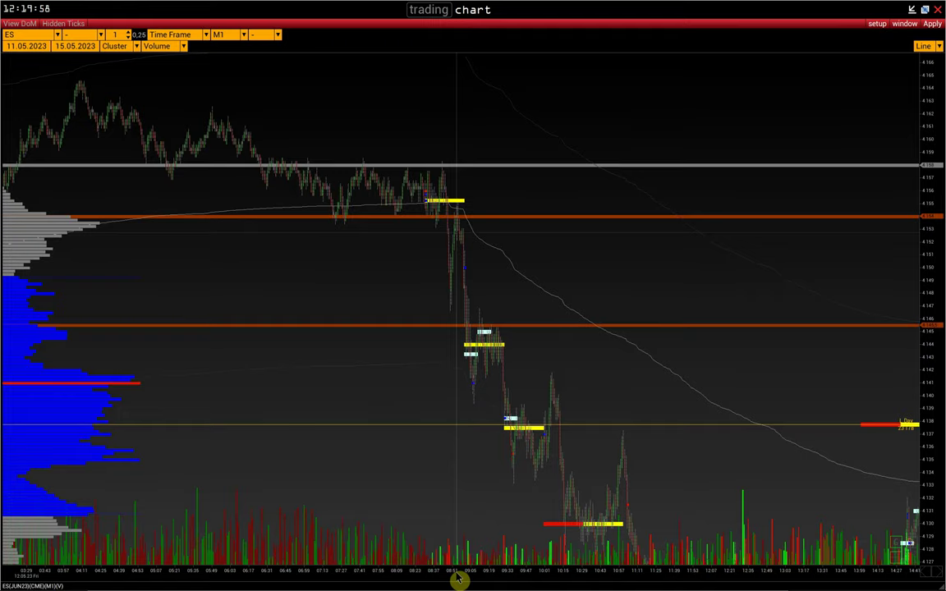
{"action": "scroll", "coordinate": [456, 577], "scroll_direction": "up", "scroll_amount": 3}
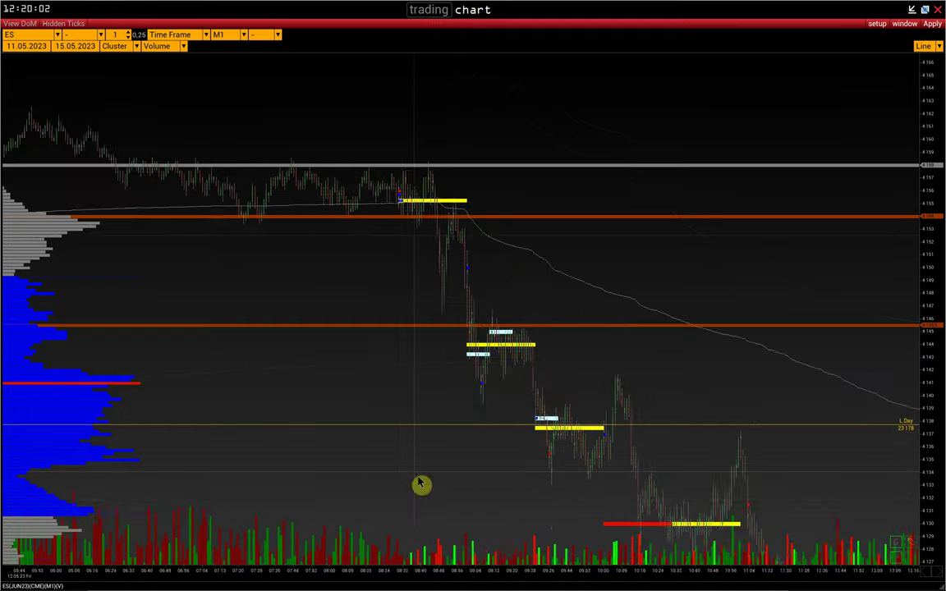
{"action": "left_click_drag", "start_coordinate": [414, 455], "coordinate": [501, 502]}
{"action": "left_click_drag", "start_coordinate": [437, 357], "coordinate": [532, 350]}
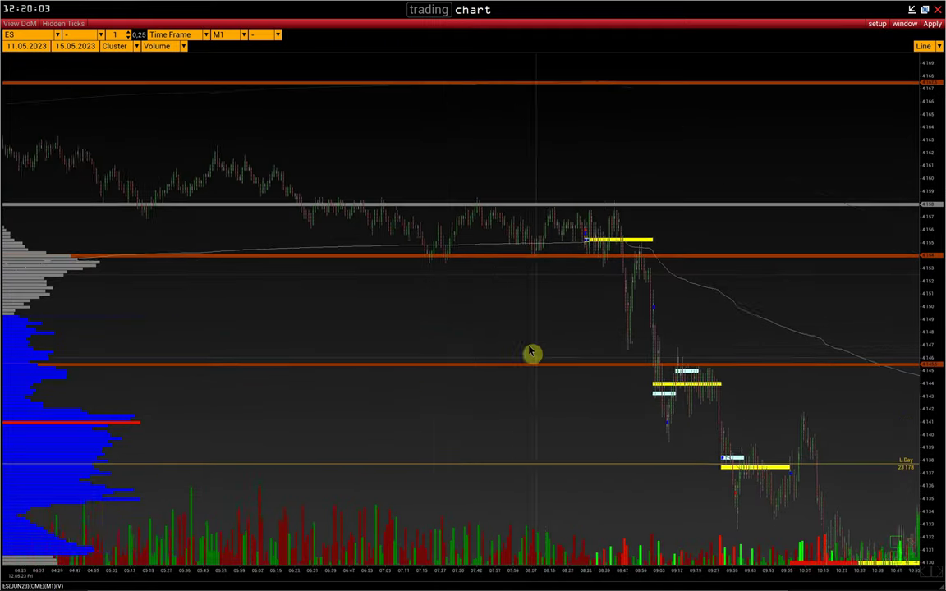
{"action": "scroll", "coordinate": [447, 574], "scroll_direction": "down", "scroll_amount": 4}
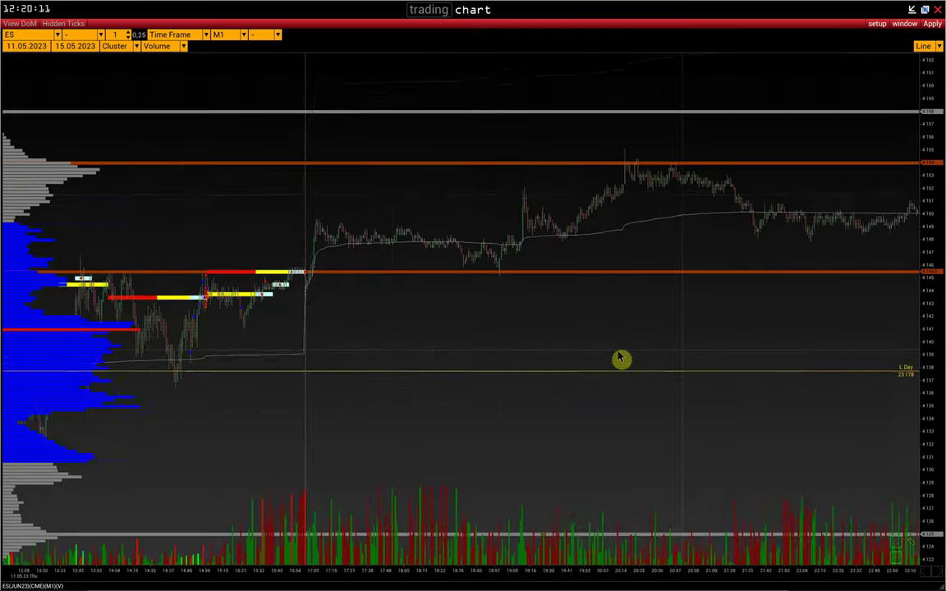
{"action": "left_click_drag", "start_coordinate": [429, 395], "coordinate": [700, 335]}
{"action": "left_click_drag", "start_coordinate": [557, 373], "coordinate": [553, 410]}
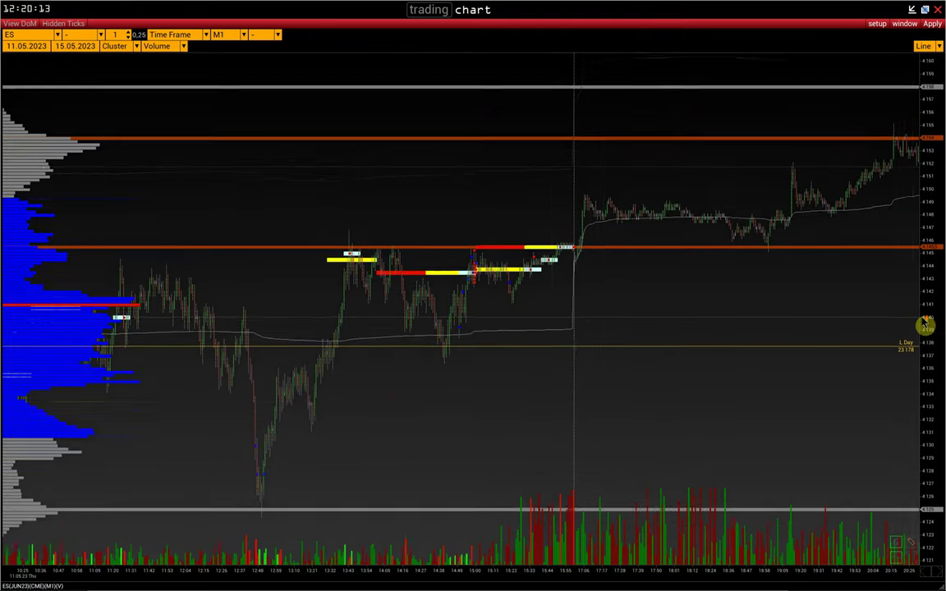
Step: Place a horizontal line at price 4143.5, along the red and yellow fixing level of the 11.05 afternoon
{"action": "left_click_drag", "start_coordinate": [925, 325], "coordinate": [926, 353]}
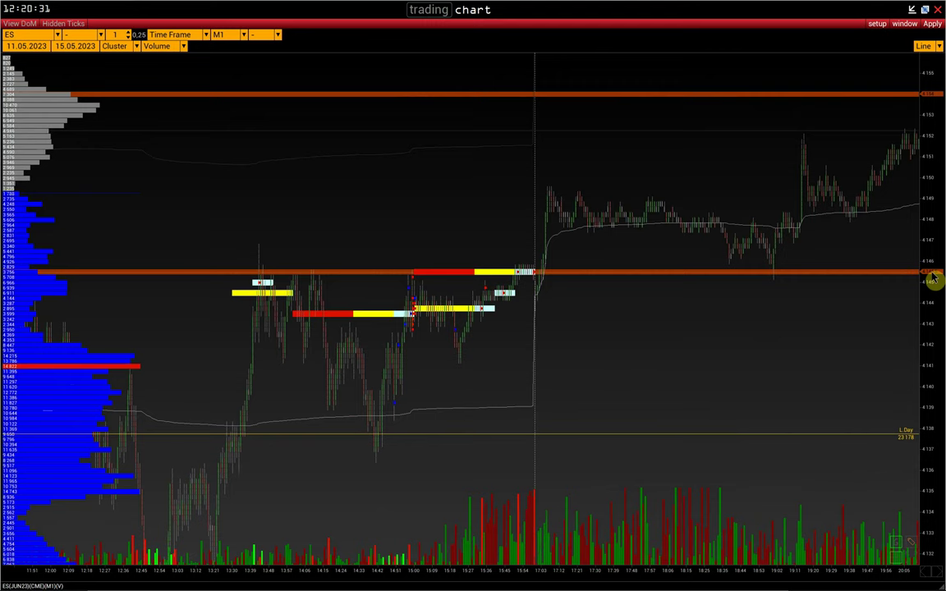
{"action": "left_click", "coordinate": [928, 301]}
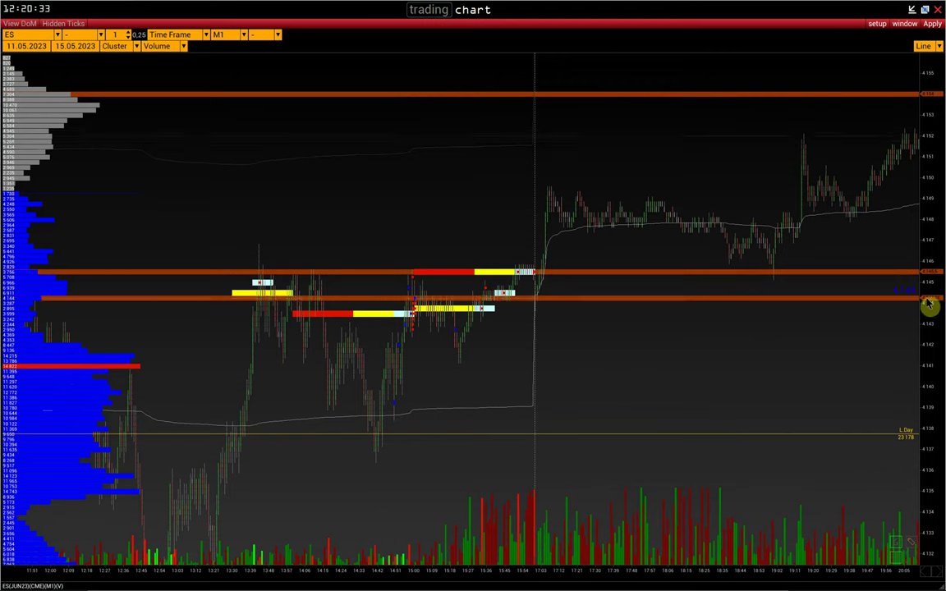
{"action": "left_click_drag", "start_coordinate": [928, 304], "coordinate": [930, 314]}
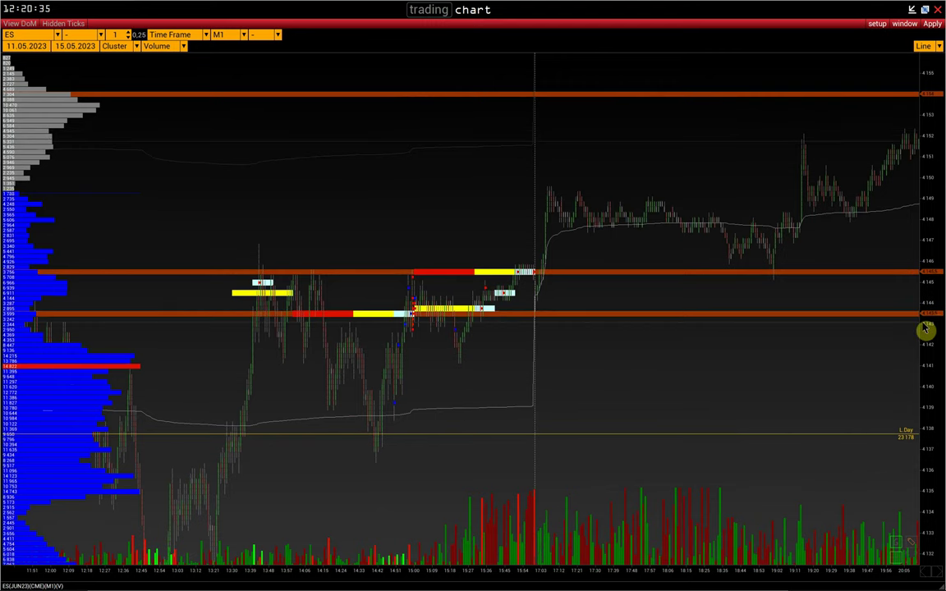
Step: Change the style of the 4143.5 line from solid to a hatched pattern and apply it
{"action": "double_click", "coordinate": [938, 317]}
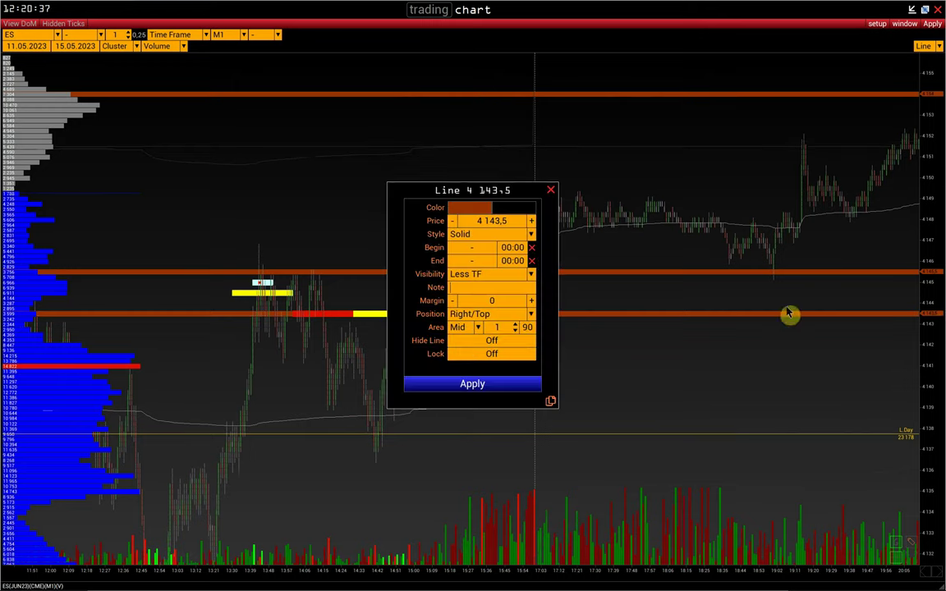
{"action": "left_click", "coordinate": [497, 235]}
{"action": "left_click", "coordinate": [477, 256]}
{"action": "left_click", "coordinate": [492, 386]}
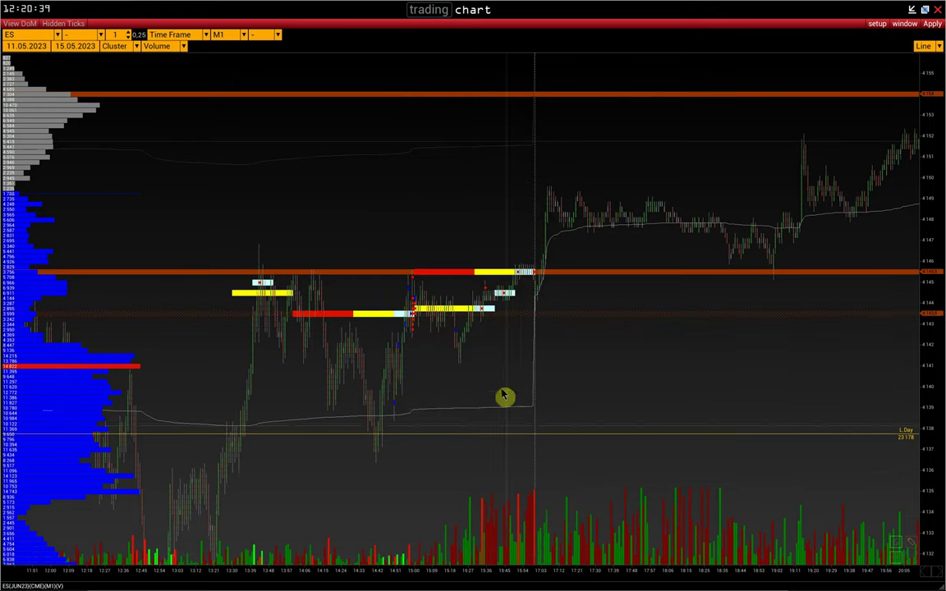
Step: Follow the 4145.5 and 4143.5 lines from the 11.05 afternoon forward to the morning of 12.05
{"action": "left_click_drag", "start_coordinate": [522, 576], "coordinate": [578, 578]}
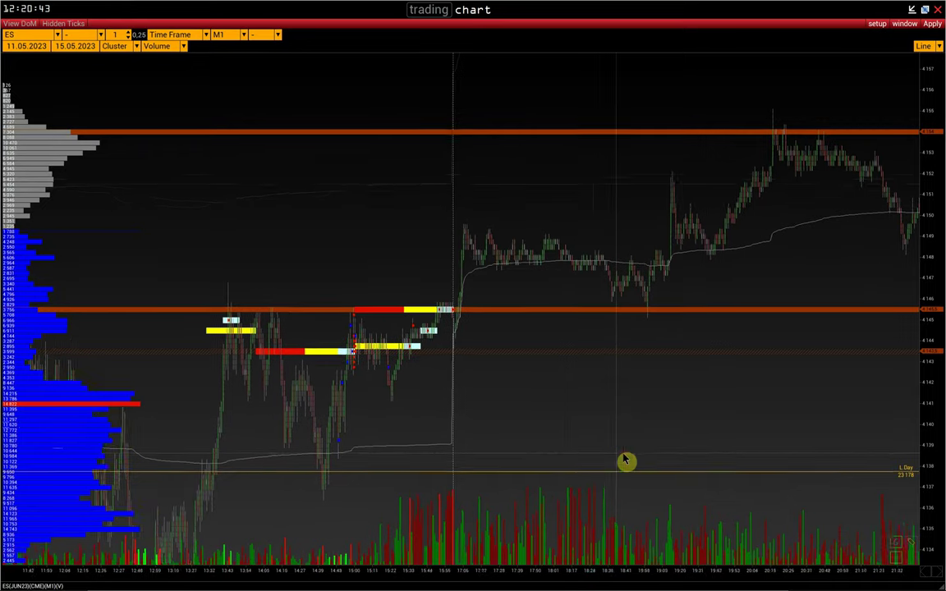
{"action": "left_click_drag", "start_coordinate": [624, 458], "coordinate": [601, 463]}
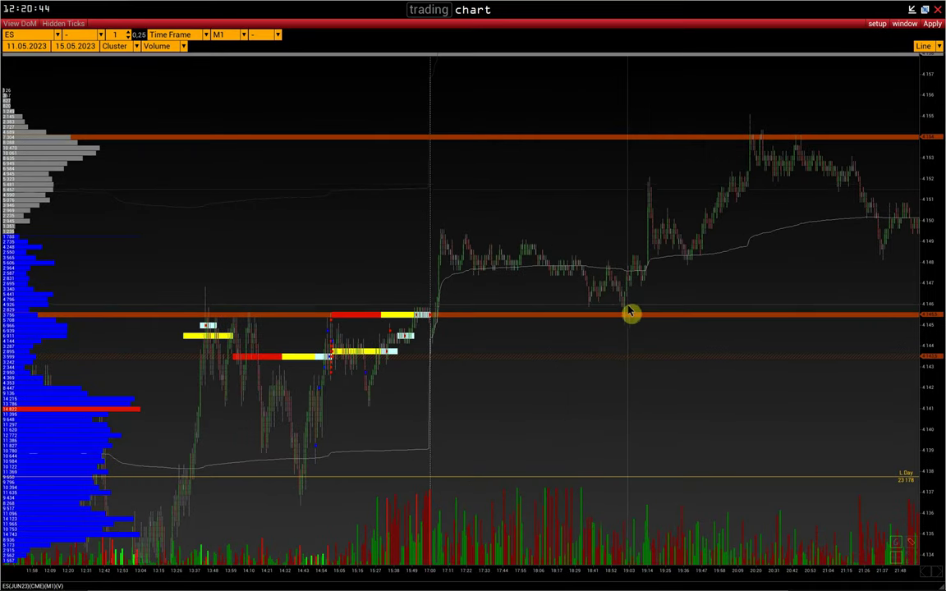
{"action": "left_click_drag", "start_coordinate": [629, 312], "coordinate": [611, 312]}
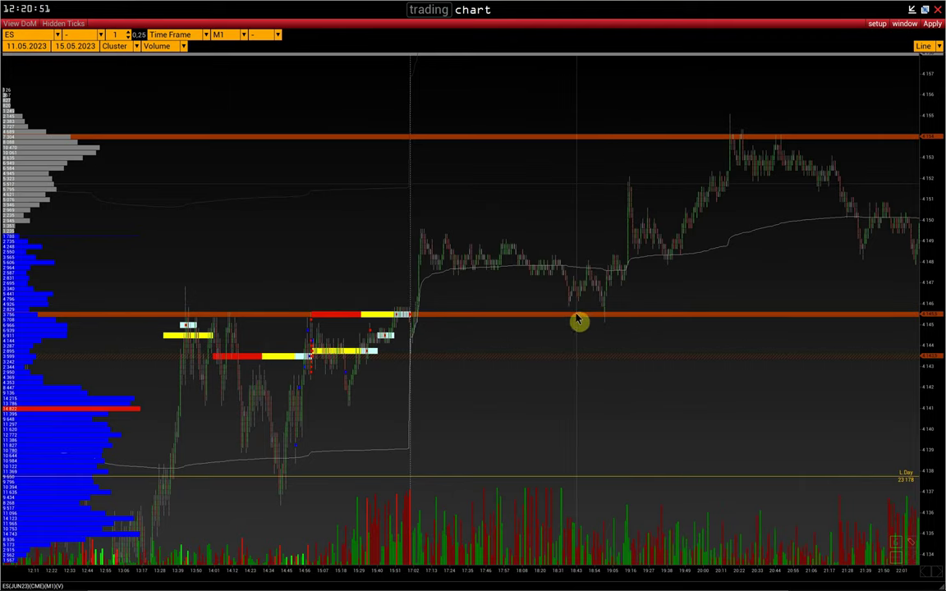
{"action": "left_click_drag", "start_coordinate": [634, 327], "coordinate": [404, 350]}
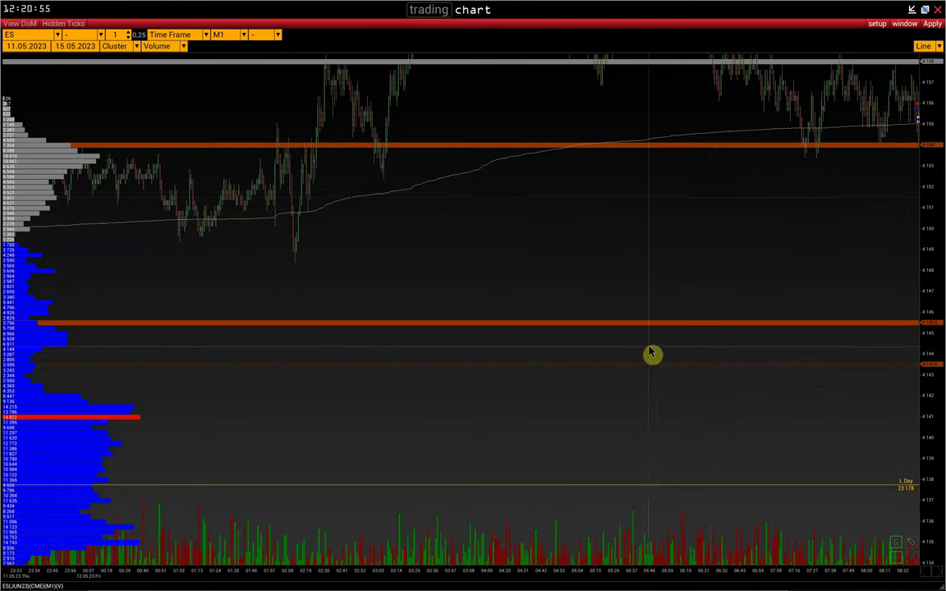
{"action": "scroll", "coordinate": [651, 353], "scroll_direction": "down", "scroll_amount": 10}
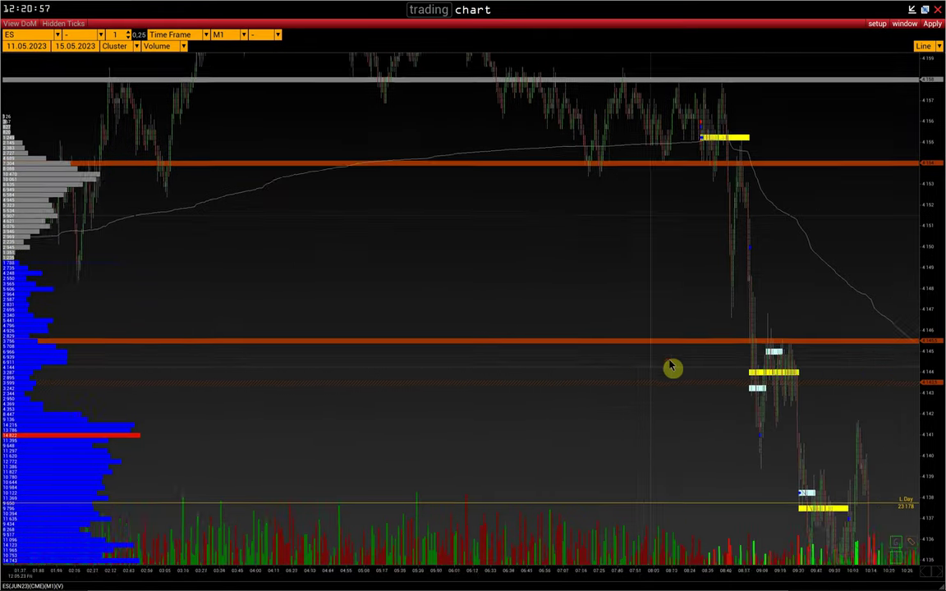
{"action": "scroll", "coordinate": [671, 367], "scroll_direction": "down", "scroll_amount": 5}
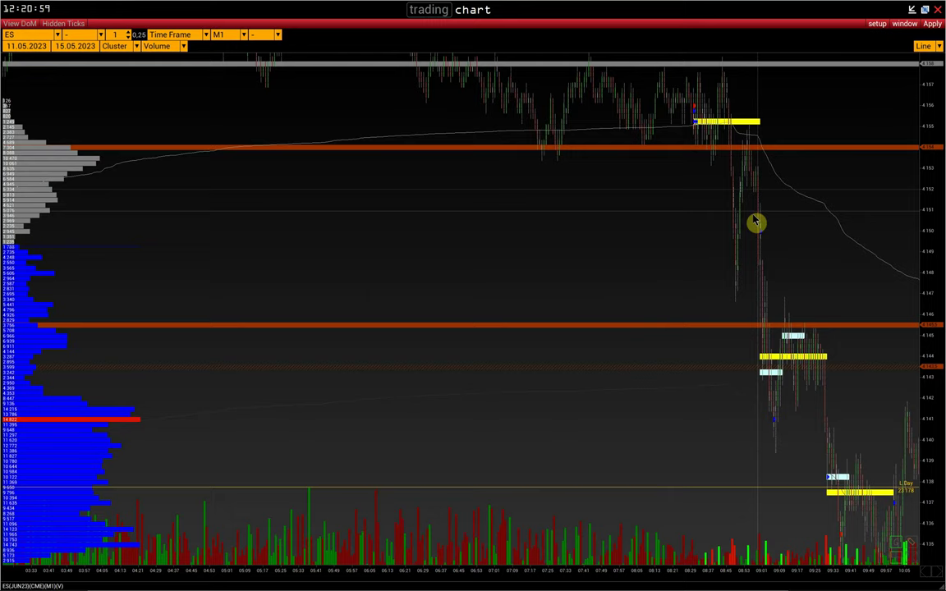
{"action": "mouse_move", "coordinate": [762, 352]}
{"action": "left_mouse_down"}
{"action": "mouse_move", "coordinate": [747, 355]}
{"action": "mouse_move", "coordinate": [750, 343]}
{"action": "left_mouse_up"}
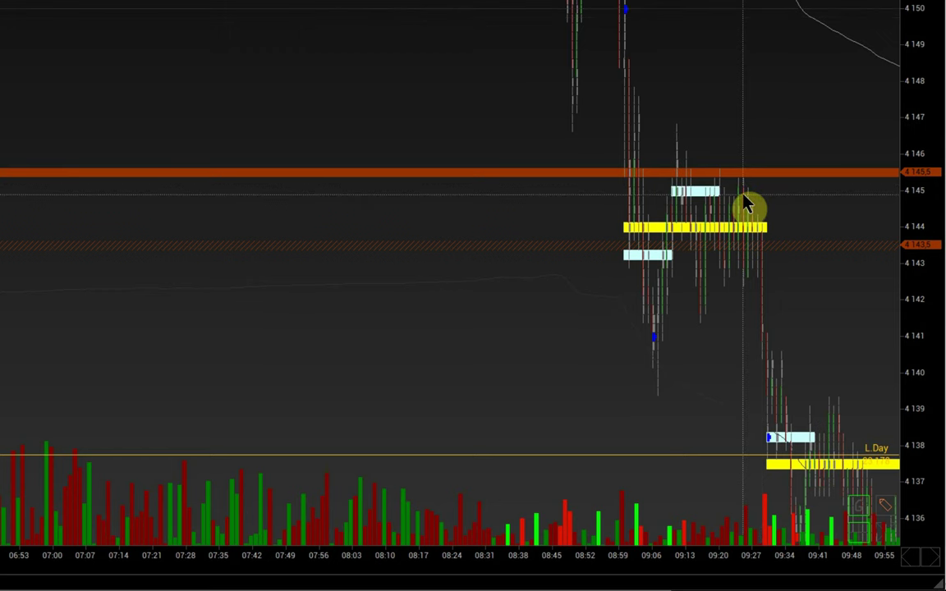
Step: Examine how price behaves around the M10 and M30 fixing levels between 09:00 and 10:00 on 12.05
{"action": "left_click_drag", "start_coordinate": [743, 196], "coordinate": [728, 175]}
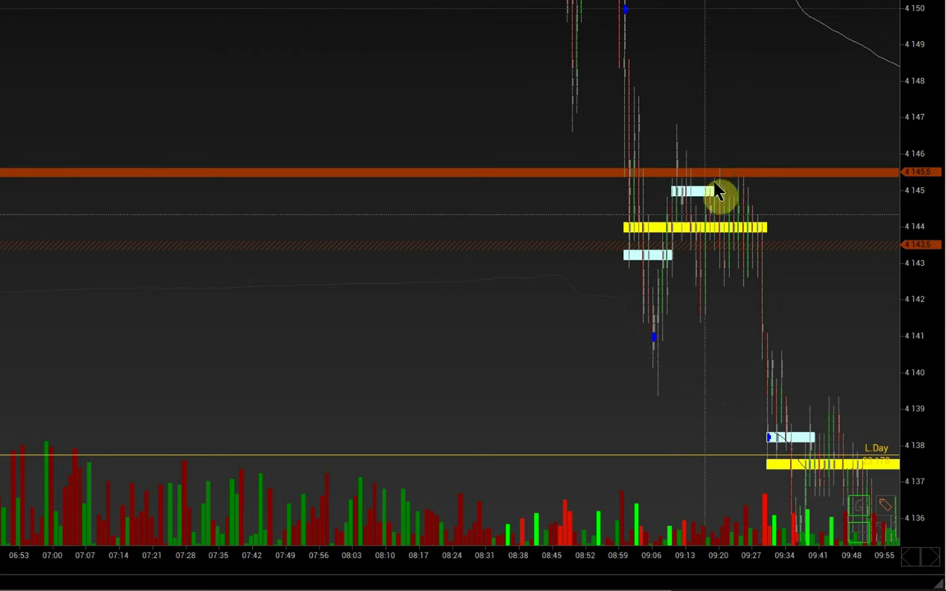
{"action": "left_click_drag", "start_coordinate": [743, 211], "coordinate": [622, 154]}
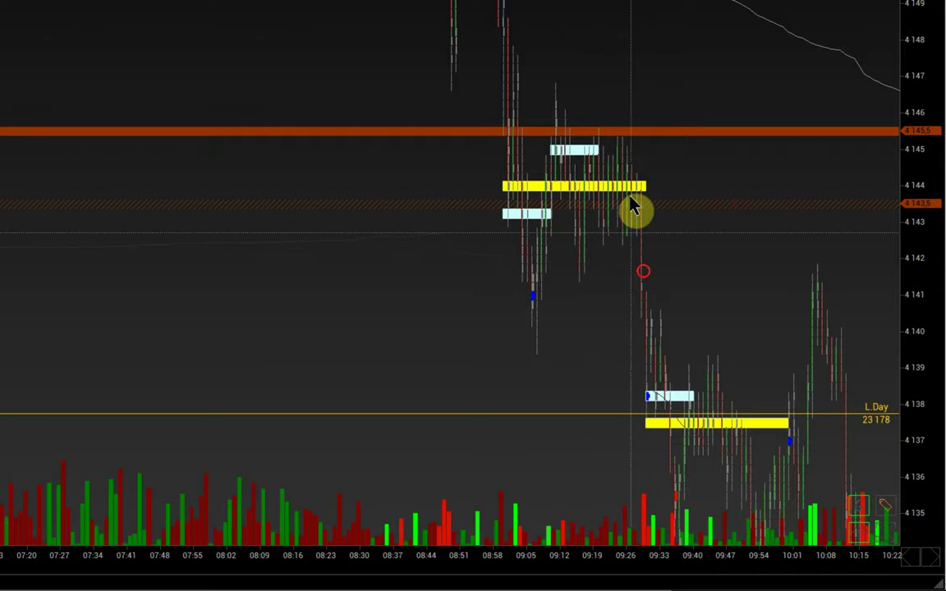
{"action": "left_click_drag", "start_coordinate": [812, 447], "coordinate": [830, 439]}
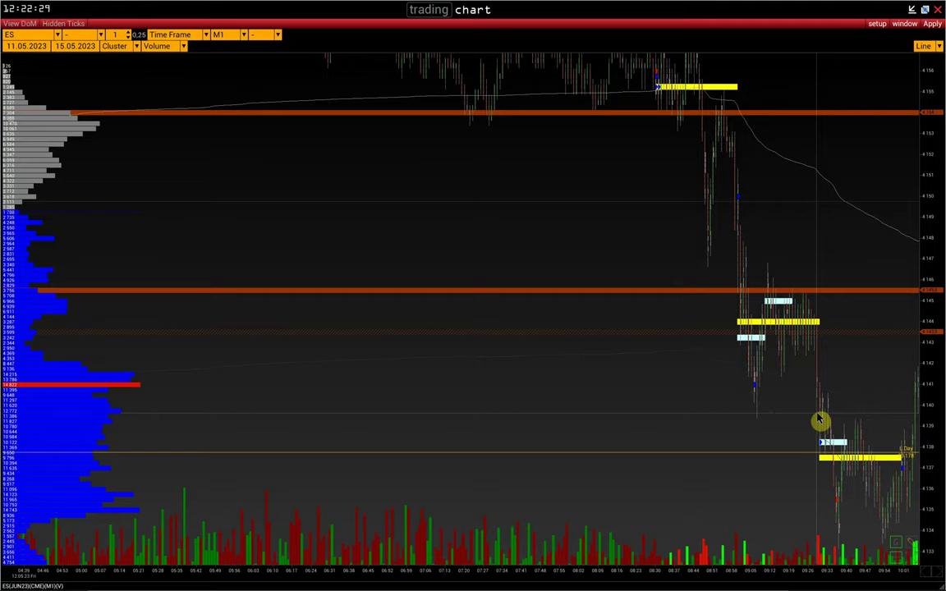
{"action": "left_click_drag", "start_coordinate": [733, 408], "coordinate": [754, 445]}
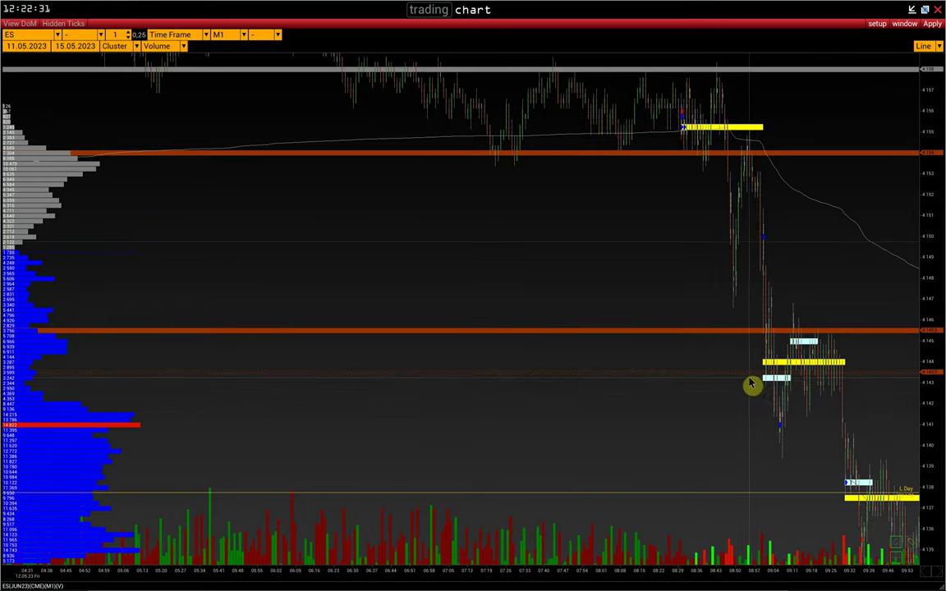
{"action": "left_click_drag", "start_coordinate": [571, 362], "coordinate": [640, 354]}
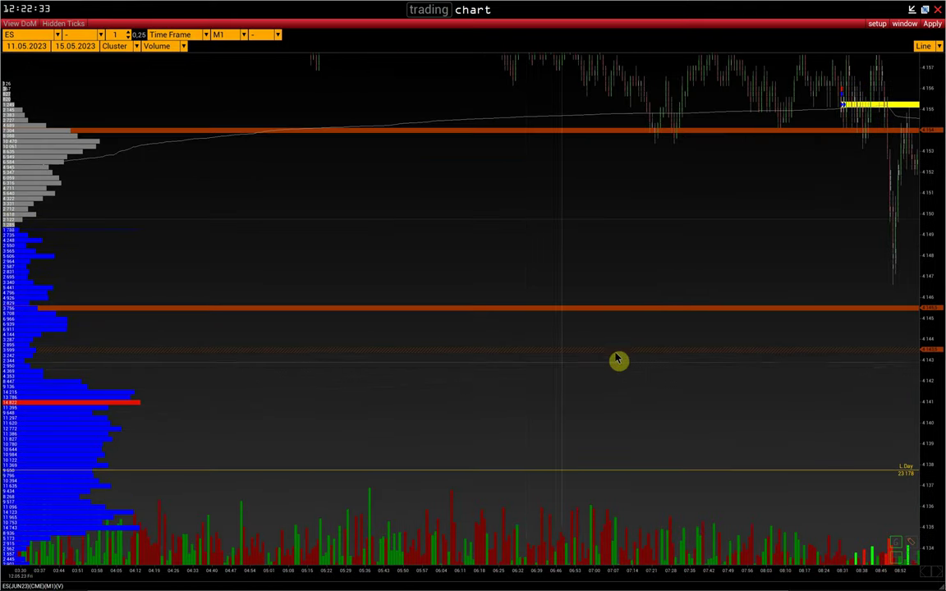
{"action": "scroll", "coordinate": [542, 398], "scroll_direction": "down", "scroll_amount": 5}
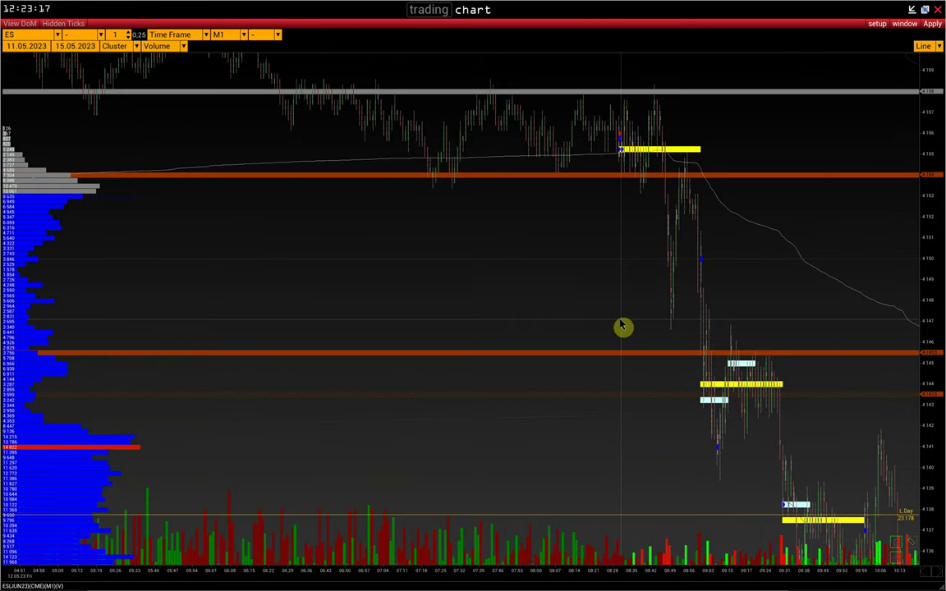
{"action": "left_click_drag", "start_coordinate": [648, 370], "coordinate": [623, 382]}
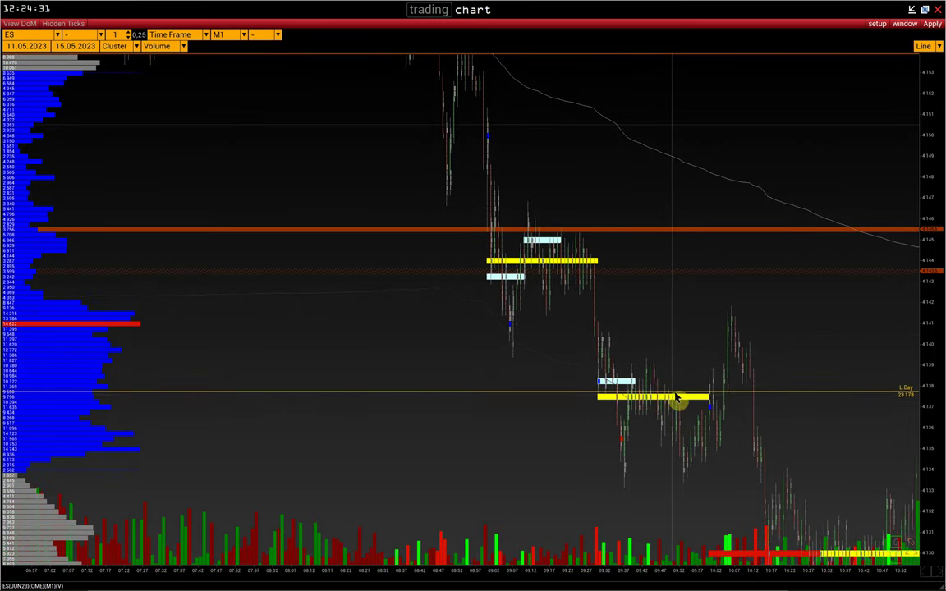
{"action": "left_click_drag", "start_coordinate": [674, 406], "coordinate": [658, 401]}
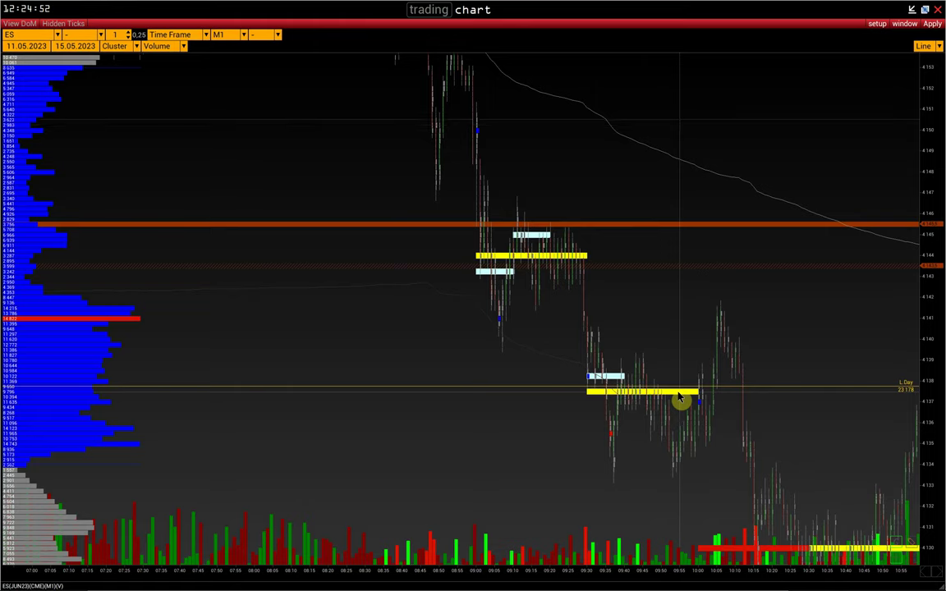
{"action": "left_click_drag", "start_coordinate": [680, 399], "coordinate": [639, 391]}
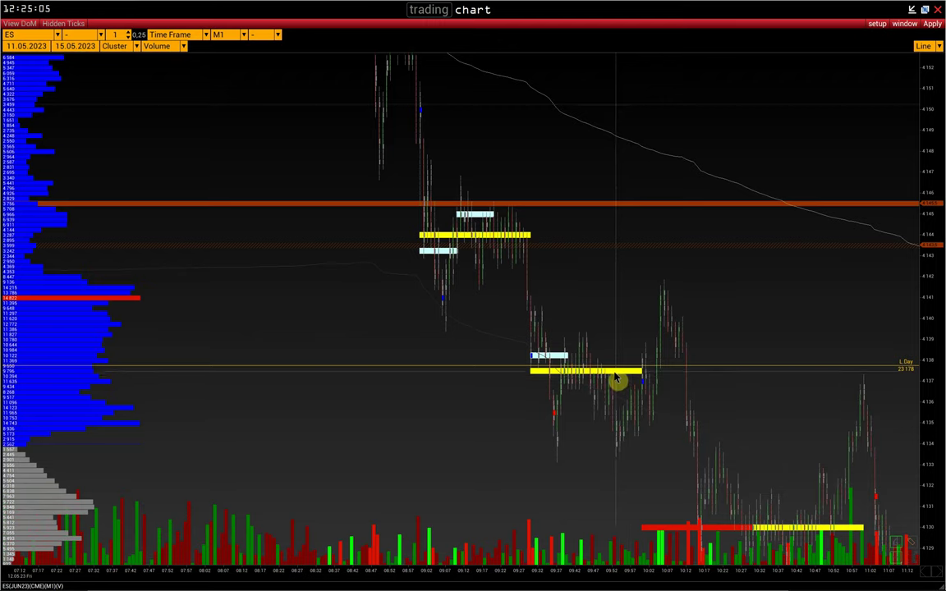
{"action": "left_click_drag", "start_coordinate": [613, 371], "coordinate": [626, 456]}
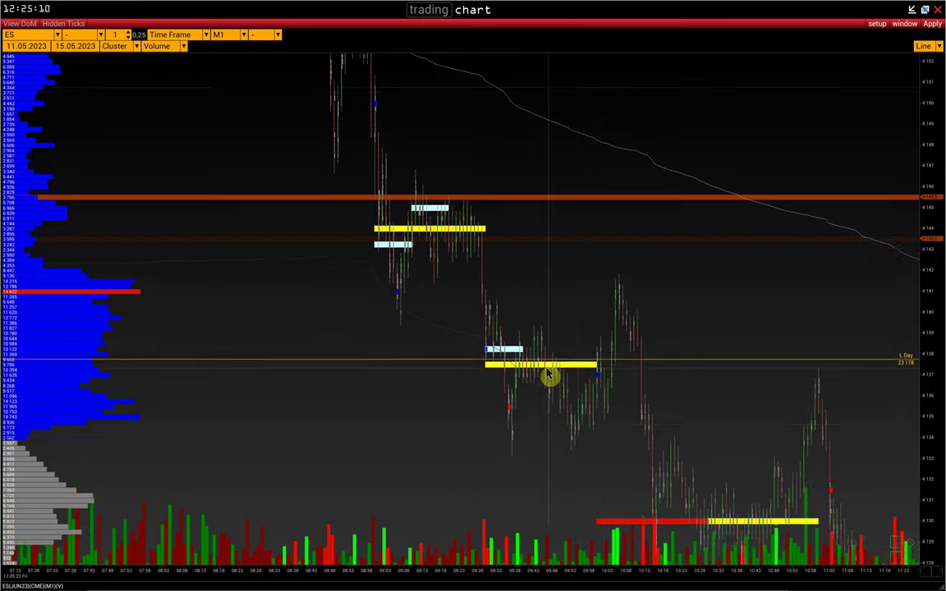
Step: Examine the 12.05 fixing levels from 10:00 to 13:00 against the horizontal lines at 4125, 4117 and 4114
{"action": "left_click_drag", "start_coordinate": [548, 375], "coordinate": [563, 342]}
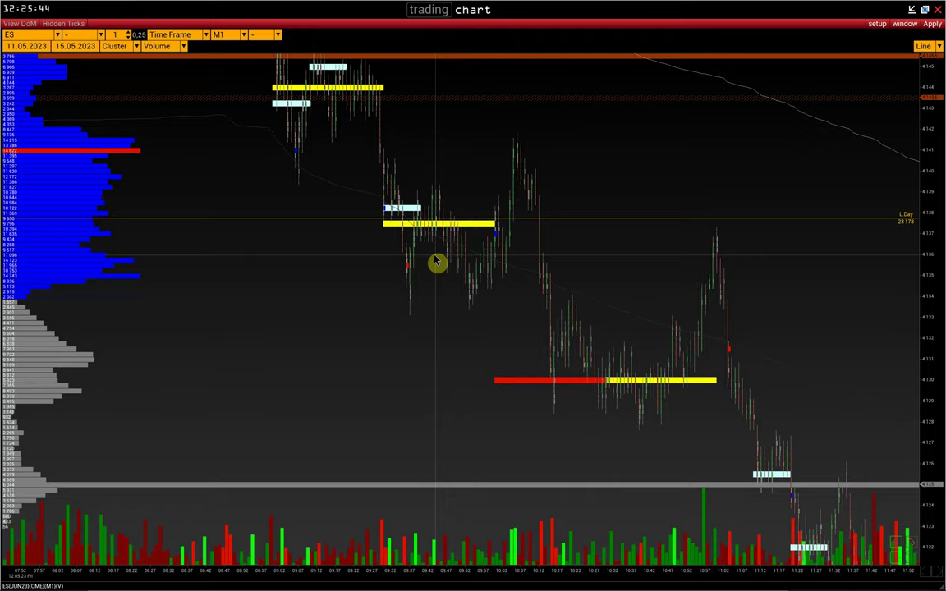
{"action": "scroll", "coordinate": [546, 329], "scroll_direction": "down", "scroll_amount": 2}
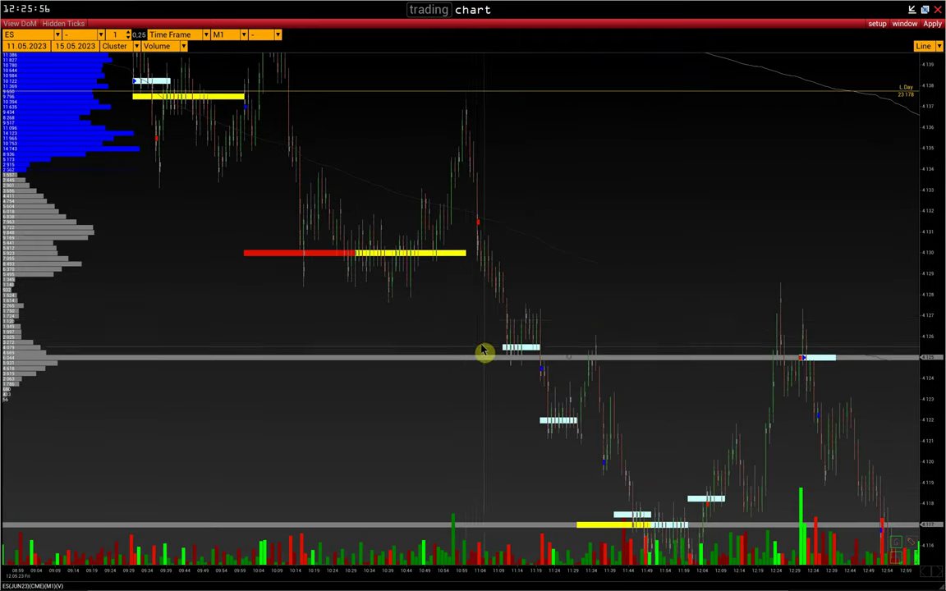
{"action": "scroll", "coordinate": [488, 357], "scroll_direction": "up", "scroll_amount": 2}
{"action": "scroll", "coordinate": [485, 310], "scroll_direction": "down", "scroll_amount": 2}
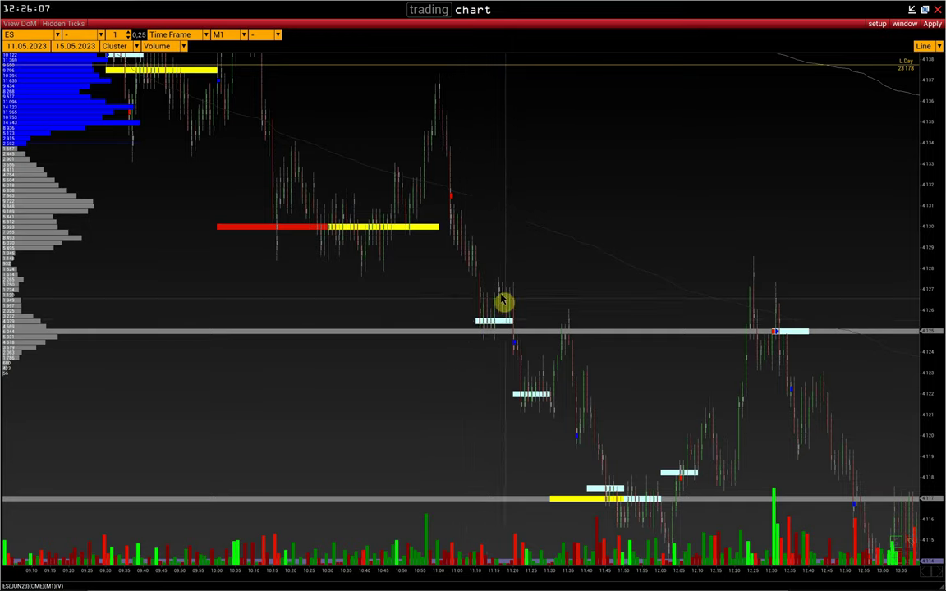
{"action": "left_click_drag", "start_coordinate": [532, 349], "coordinate": [493, 308]}
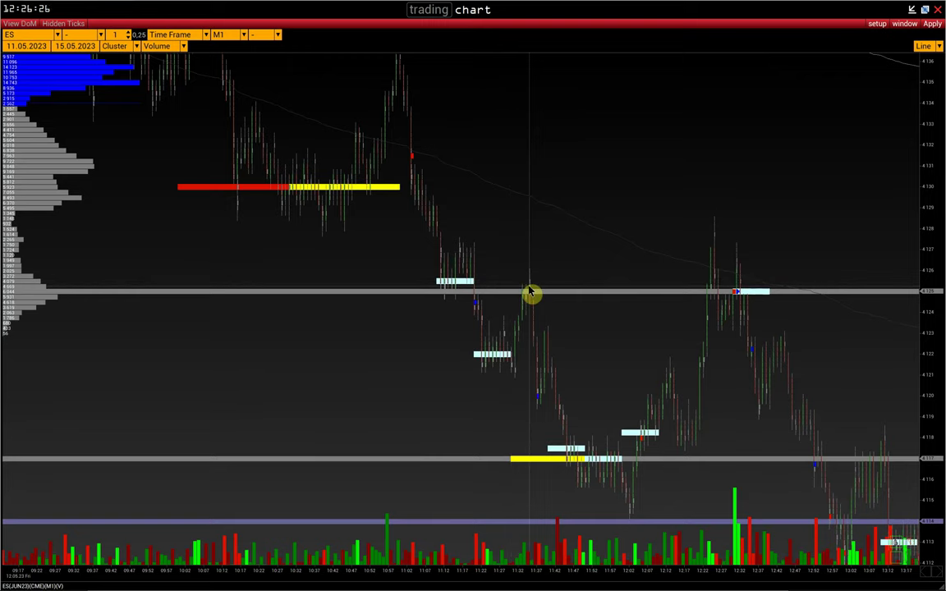
{"action": "left_click_drag", "start_coordinate": [569, 371], "coordinate": [539, 332]}
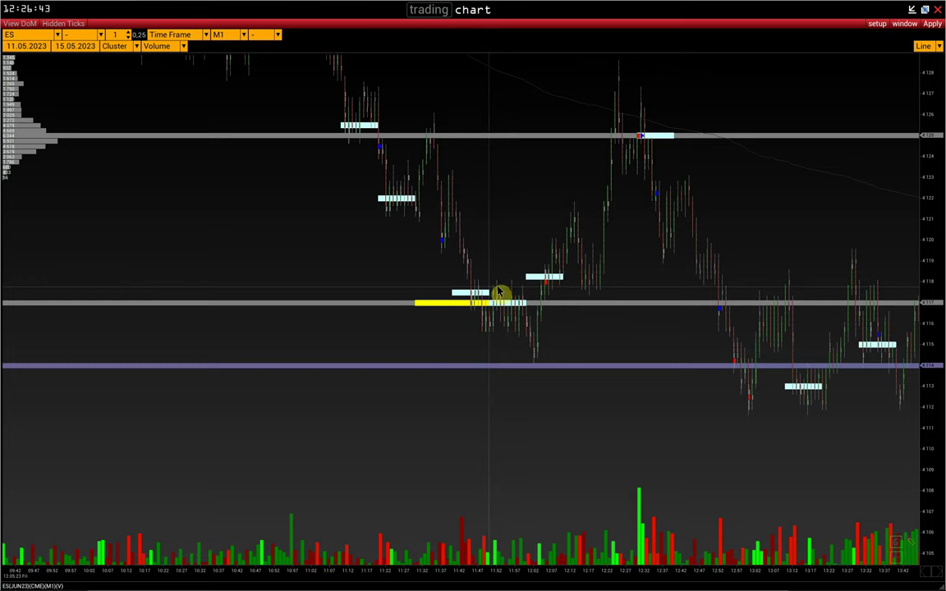
{"action": "left_click_drag", "start_coordinate": [507, 312], "coordinate": [500, 307]}
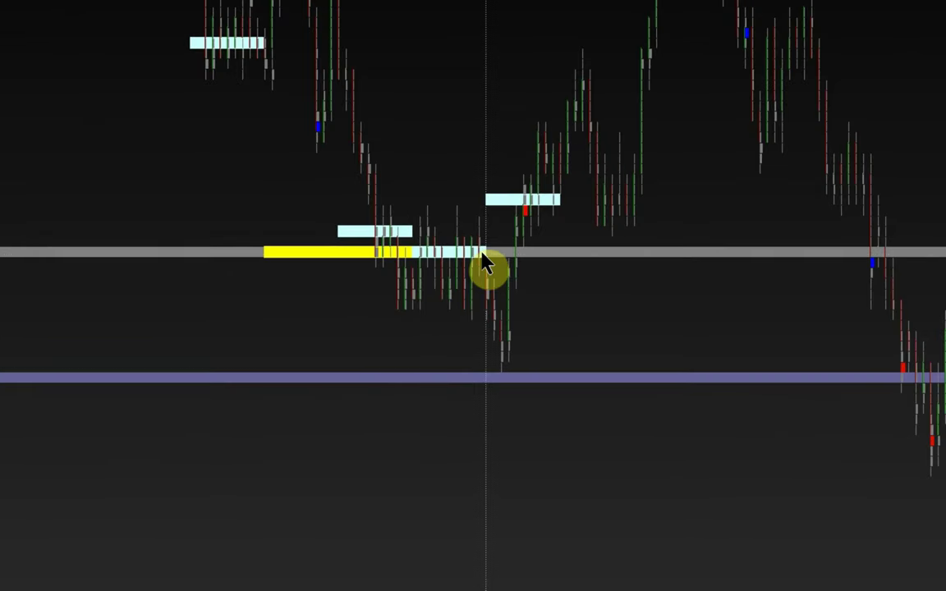
Step: Measure the price moves around the 12:00 fixing levels on 12.05, between the 4114 line, 4118 and the 4125 line
{"action": "left_click_drag", "start_coordinate": [482, 257], "coordinate": [515, 349]}
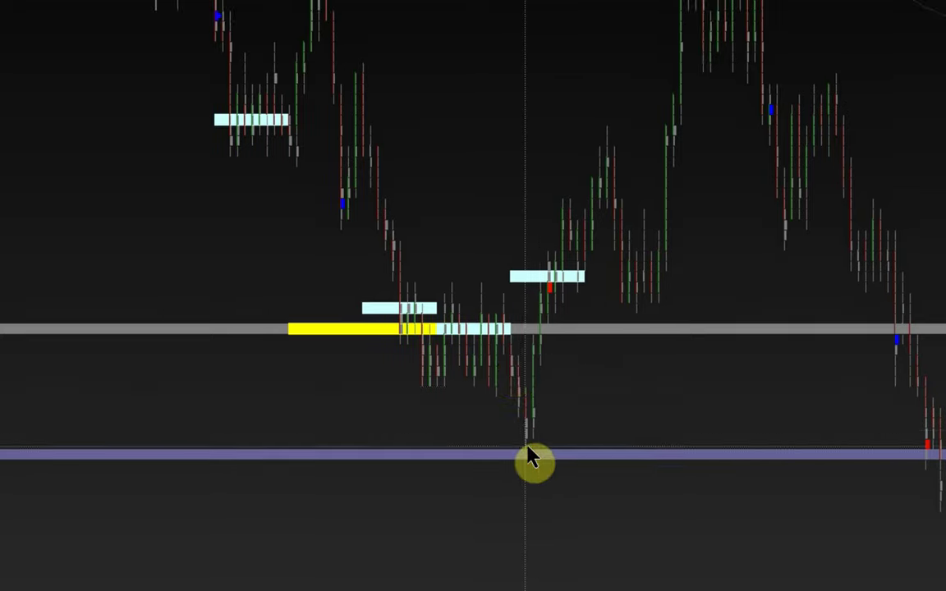
{"action": "left_click_drag", "start_coordinate": [527, 446], "coordinate": [578, 274]}
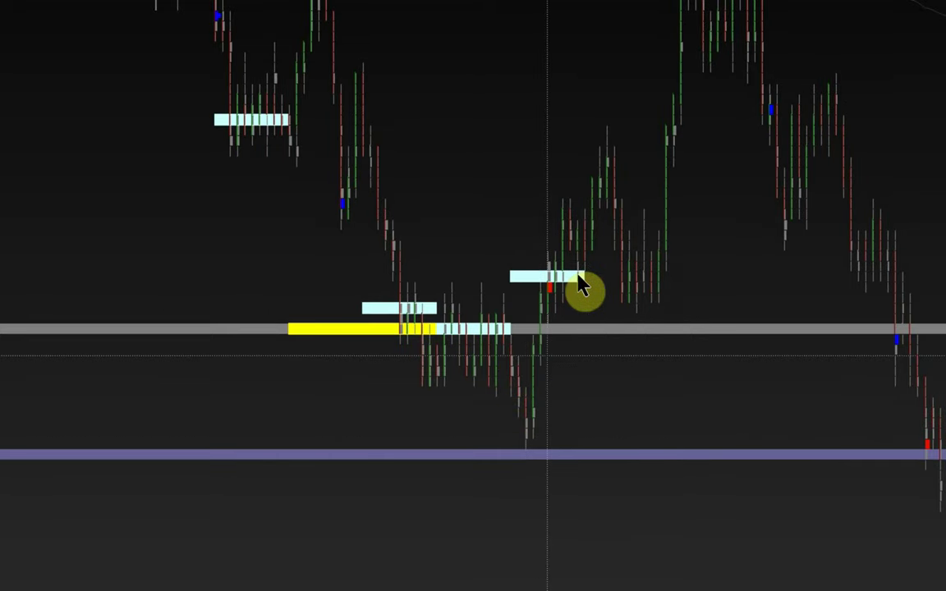
{"action": "left_click_drag", "start_coordinate": [541, 427], "coordinate": [531, 246]}
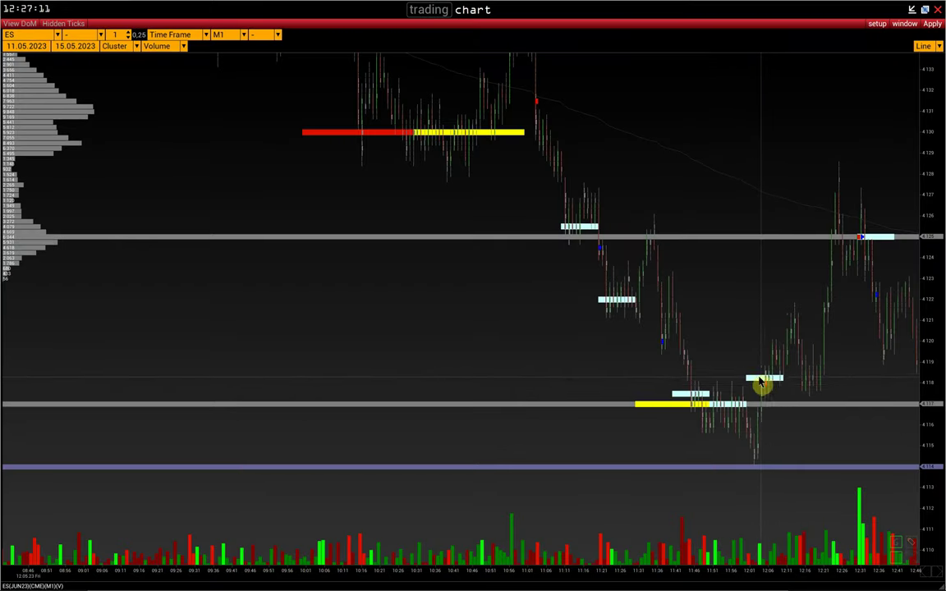
{"action": "left_click_drag", "start_coordinate": [761, 384], "coordinate": [804, 416]}
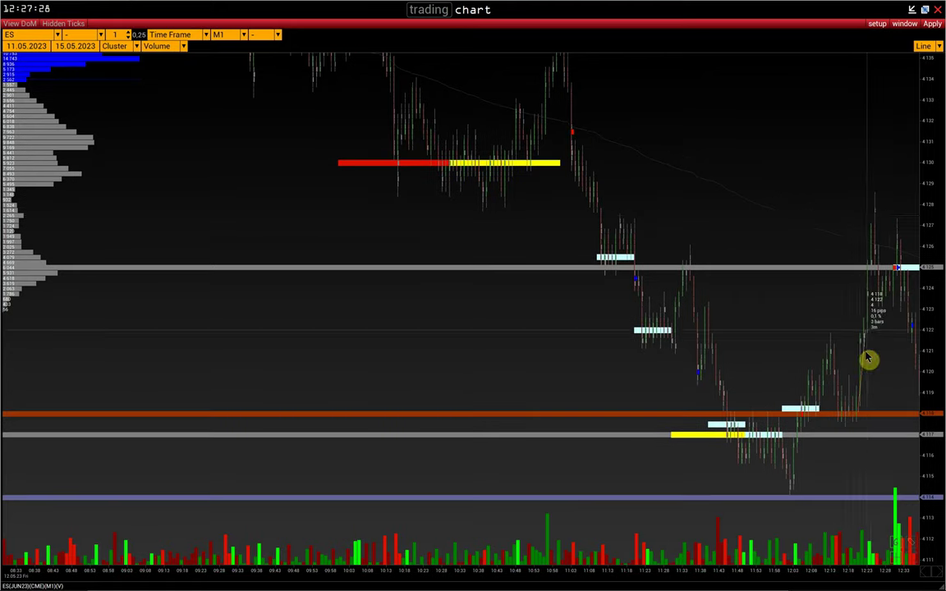
{"action": "left_click_drag", "start_coordinate": [868, 359], "coordinate": [883, 270]}
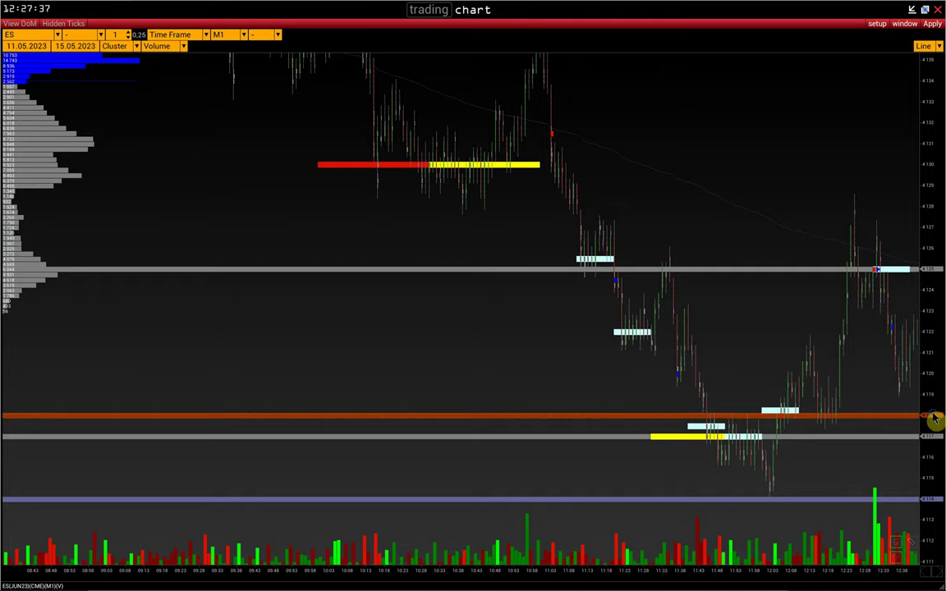
{"action": "left_click_drag", "start_coordinate": [869, 426], "coordinate": [749, 425]}
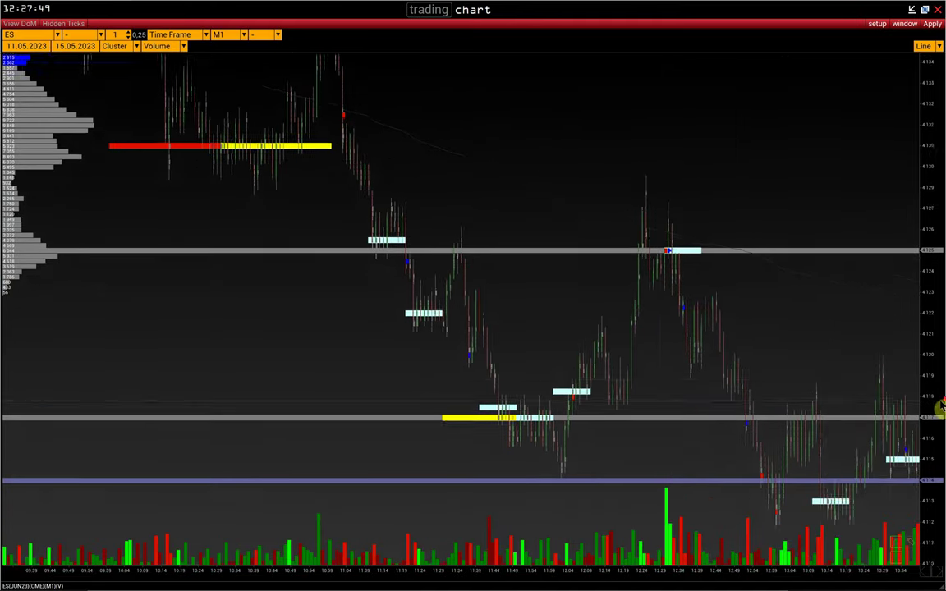
Step: Advance to the 15.05 morning session and examine price behaviour around the 4135 and 4125 fixing levels from 08:30 to 09:30
{"action": "scroll", "coordinate": [938, 408], "scroll_direction": "down", "scroll_amount": 2}
{"action": "left_click_drag", "start_coordinate": [894, 415], "coordinate": [780, 399]}
{"action": "left_click_drag", "start_coordinate": [825, 485], "coordinate": [616, 412]}
{"action": "scroll", "coordinate": [620, 419], "scroll_direction": "down", "scroll_amount": 10}
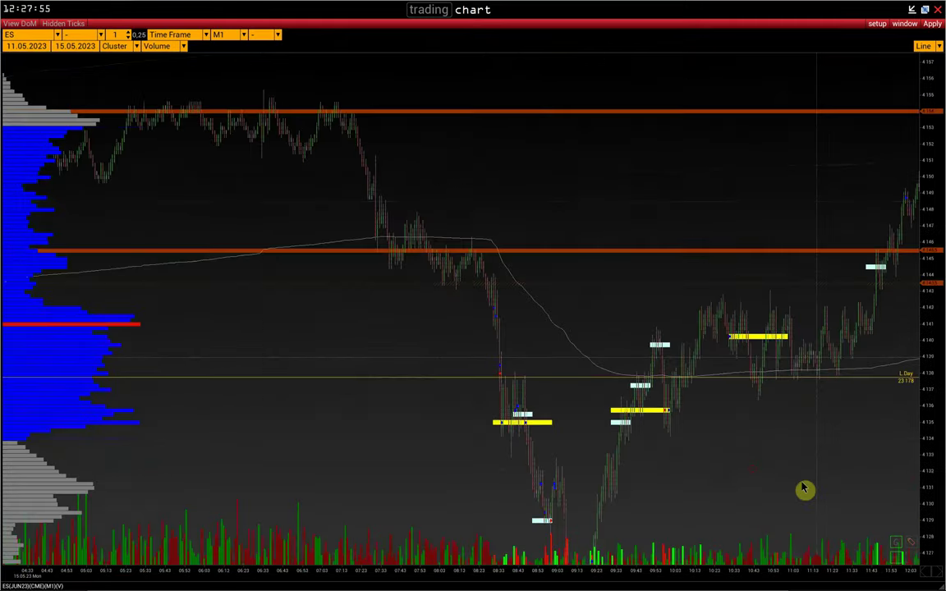
{"action": "scroll", "coordinate": [564, 408], "scroll_direction": "up", "scroll_amount": 3}
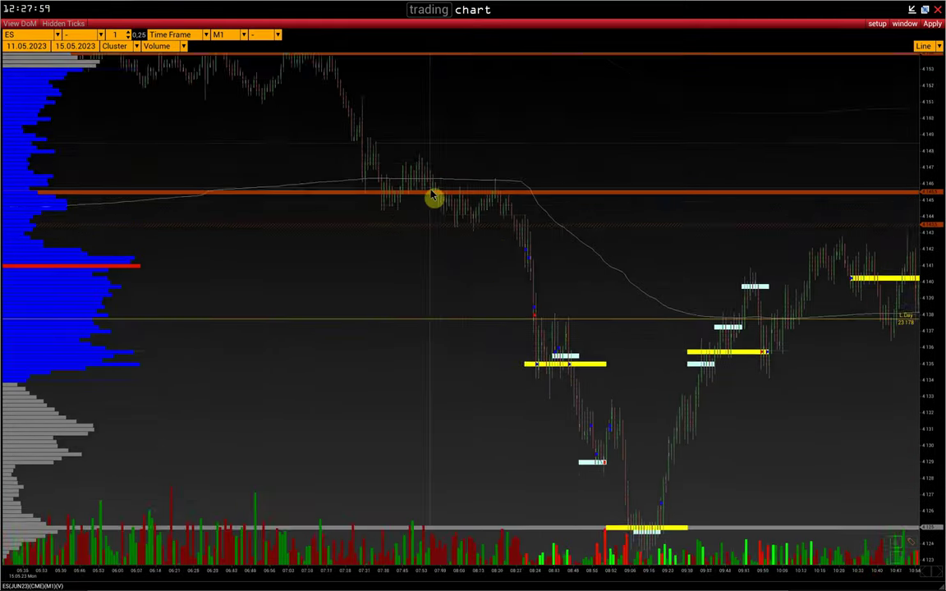
{"action": "scroll", "coordinate": [422, 185], "scroll_direction": "down", "scroll_amount": 2}
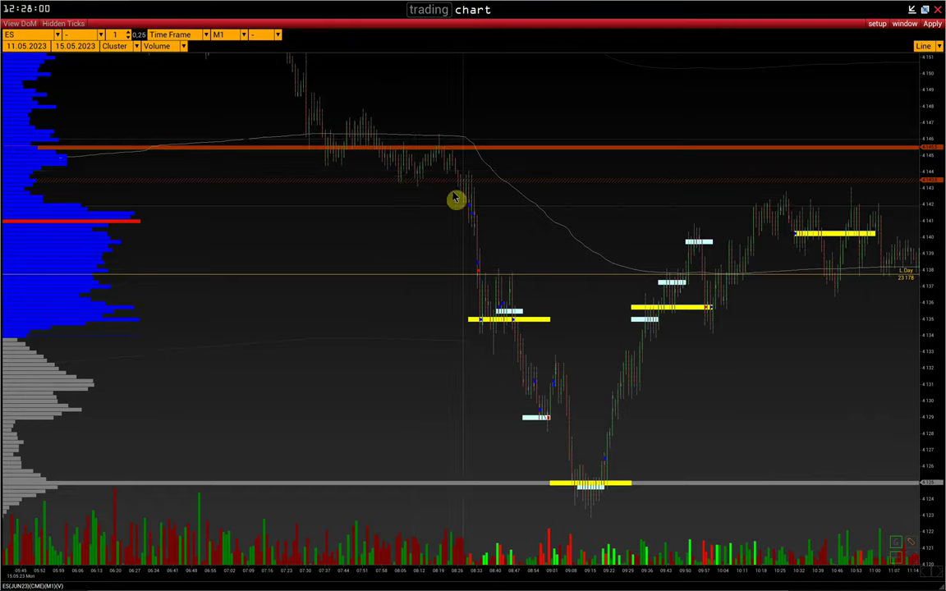
{"action": "left_click_drag", "start_coordinate": [518, 308], "coordinate": [485, 277]}
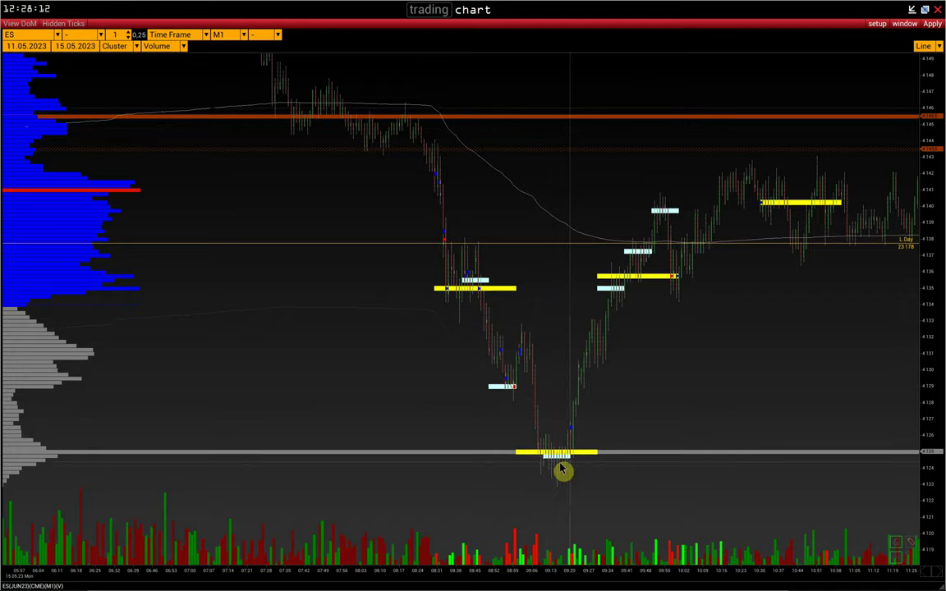
{"action": "left_click_drag", "start_coordinate": [555, 469], "coordinate": [606, 516]}
{"action": "left_click_drag", "start_coordinate": [647, 564], "coordinate": [618, 563]}
{"action": "left_click_drag", "start_coordinate": [620, 497], "coordinate": [631, 500]}
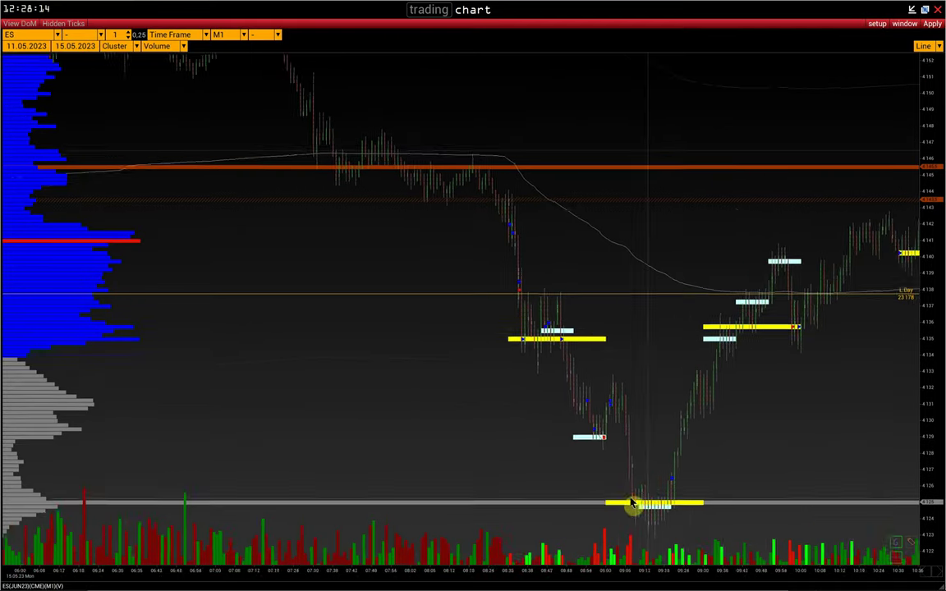
Step: Add horizontal lines at 4135 and 4135.5 to mark the 15.05 fixing levels formed after 08:30
{"action": "scroll", "coordinate": [776, 388], "scroll_direction": "left", "scroll_amount": 6}
{"action": "scroll", "coordinate": [764, 337], "scroll_direction": "left", "scroll_amount": 2}
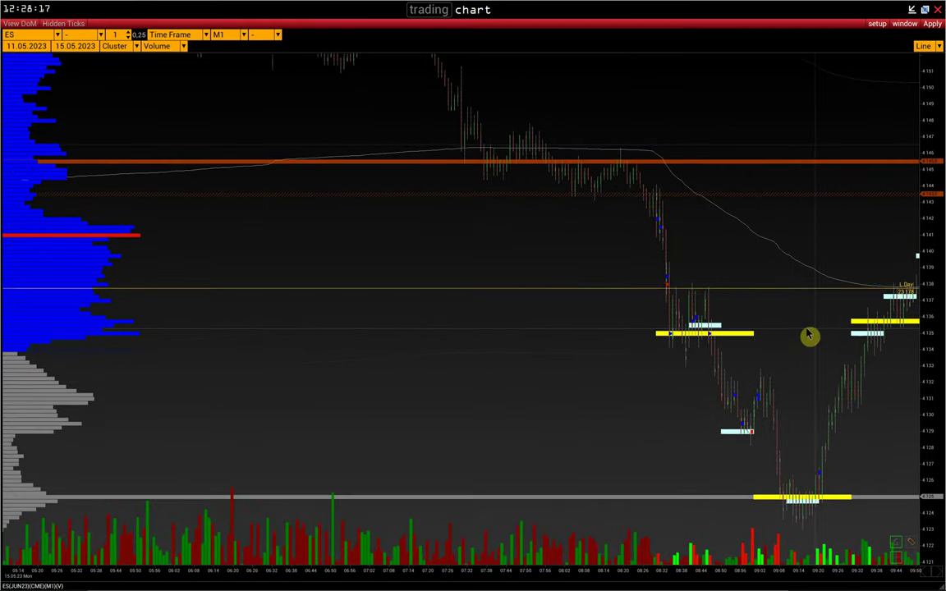
{"action": "scroll", "coordinate": [784, 335], "scroll_direction": "right", "scroll_amount": 1}
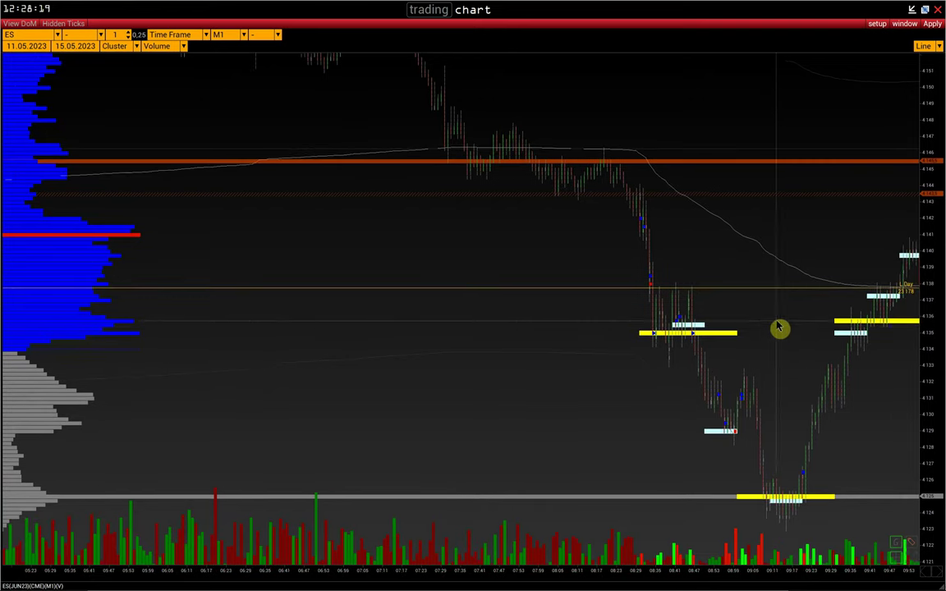
{"action": "left_click", "coordinate": [925, 334]}
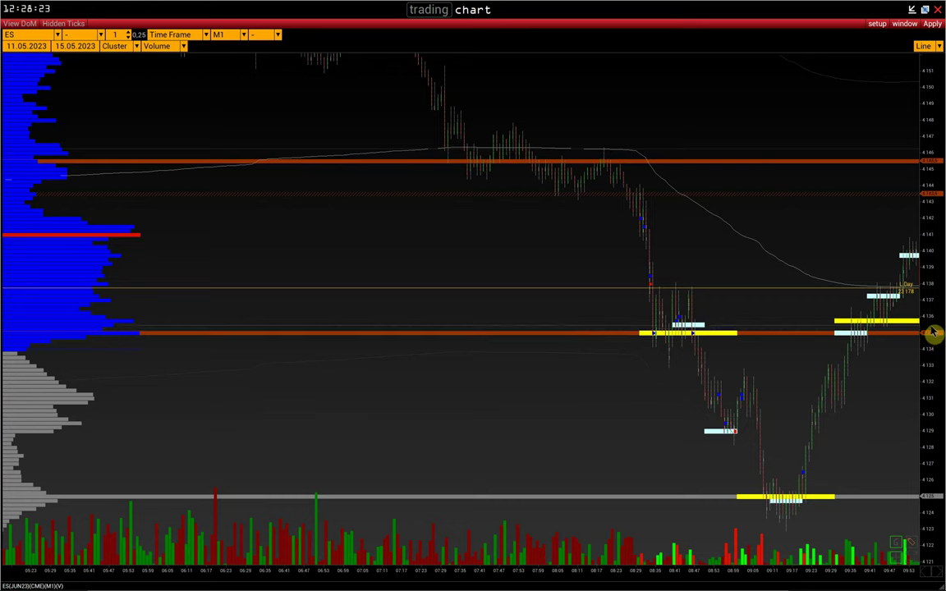
{"action": "left_click", "coordinate": [932, 327]}
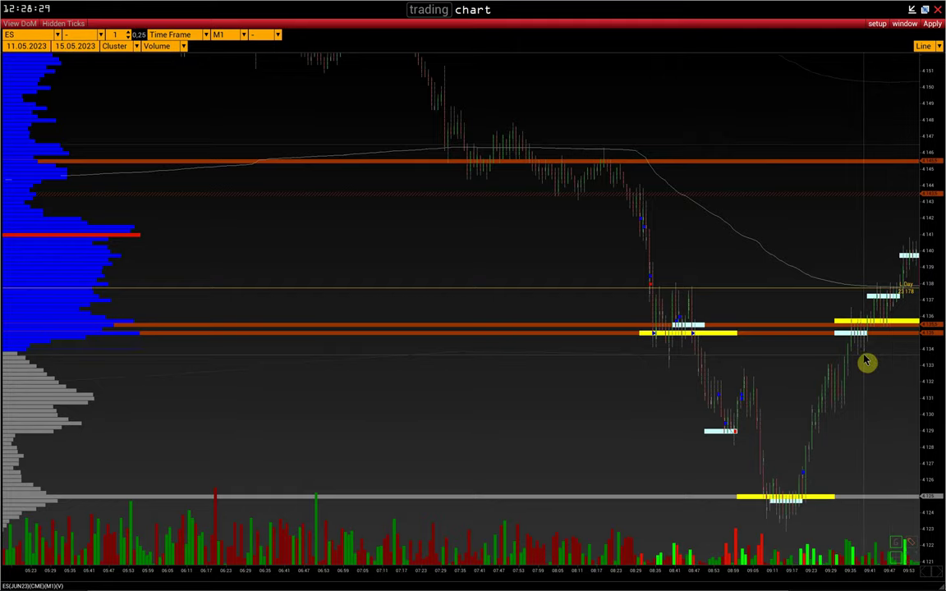
Step: Follow price on 15.05 from the 4135.5 line up to the 12:10 fixing at the 4154 line and review the whole session
{"action": "left_click_drag", "start_coordinate": [864, 360], "coordinate": [853, 361]}
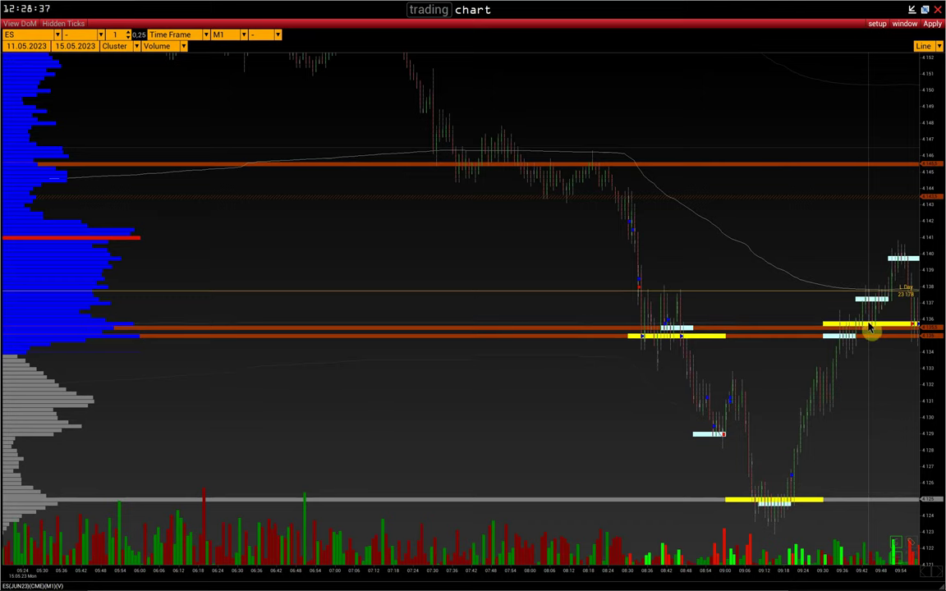
{"action": "left_click_drag", "start_coordinate": [870, 327], "coordinate": [899, 252]}
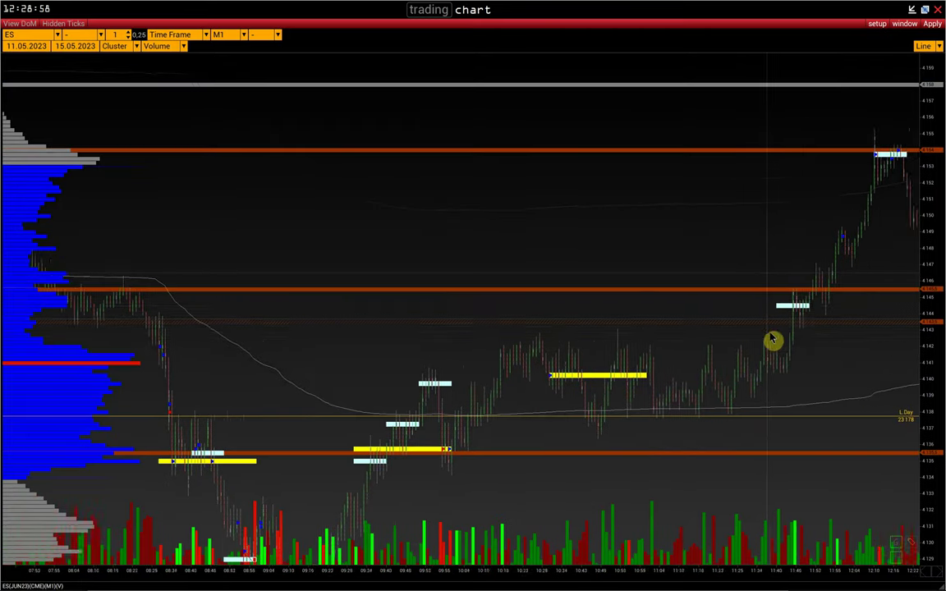
{"action": "left_click_drag", "start_coordinate": [771, 374], "coordinate": [783, 315]}
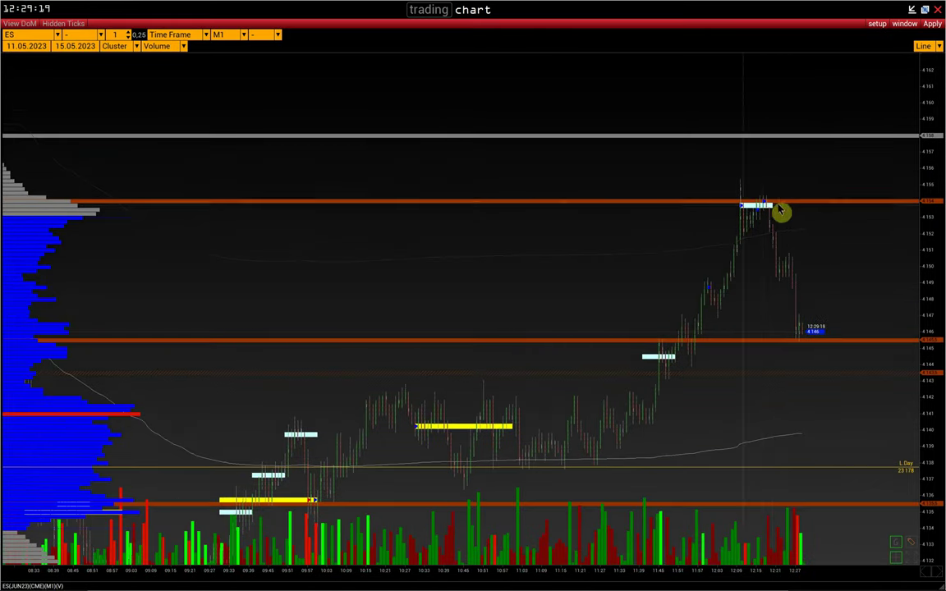
{"action": "left_click_drag", "start_coordinate": [589, 572], "coordinate": [653, 578]}
{"action": "left_click_drag", "start_coordinate": [293, 349], "coordinate": [891, 362]}
{"action": "left_click_drag", "start_coordinate": [416, 569], "coordinate": [493, 575]}
{"action": "left_click_drag", "start_coordinate": [444, 439], "coordinate": [198, 404]}
{"action": "left_click_drag", "start_coordinate": [596, 413], "coordinate": [564, 415]}
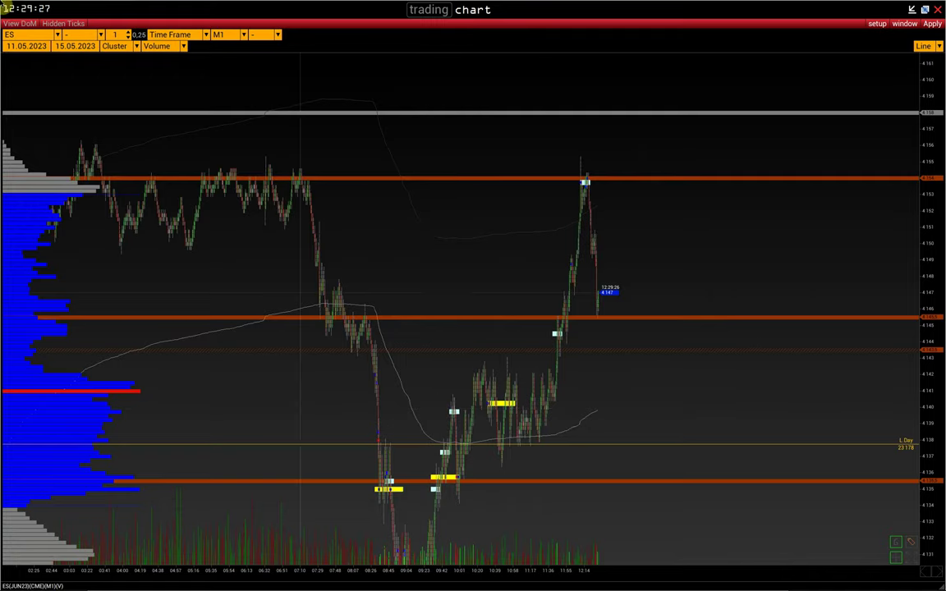
Step: Enlarge the ES M5 chart, examine 12.05 to 15.05 price action against the 4154 and 4145.5 lines, and return to the M1 chart
{"action": "key", "text": "alt+Tab"}
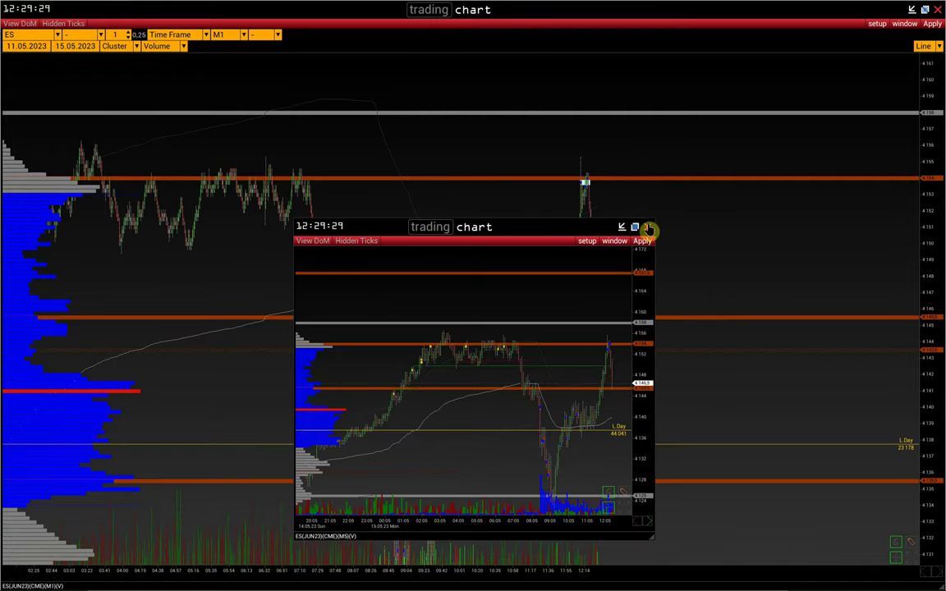
{"action": "left_click", "coordinate": [647, 228]}
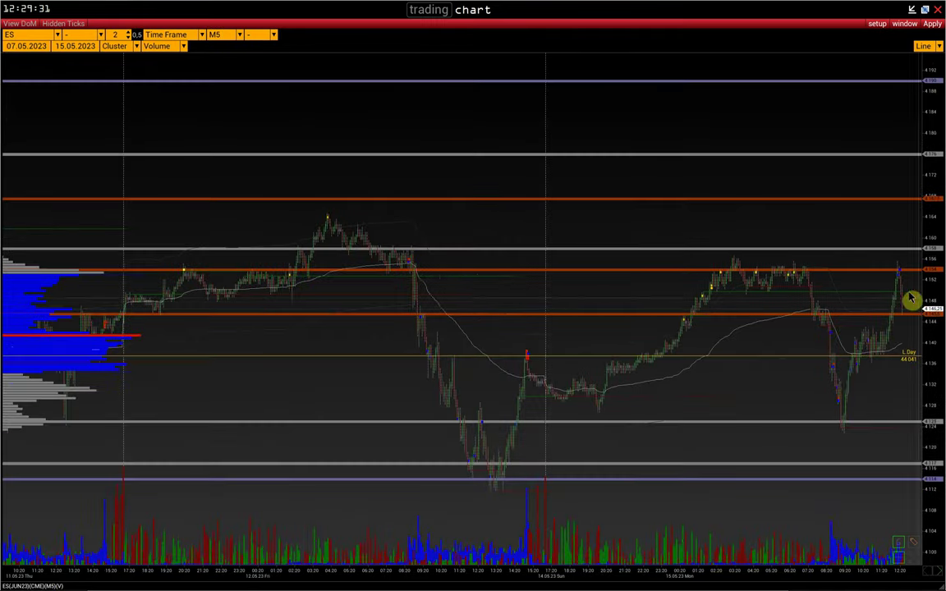
{"action": "left_click_drag", "start_coordinate": [928, 309], "coordinate": [927, 285]}
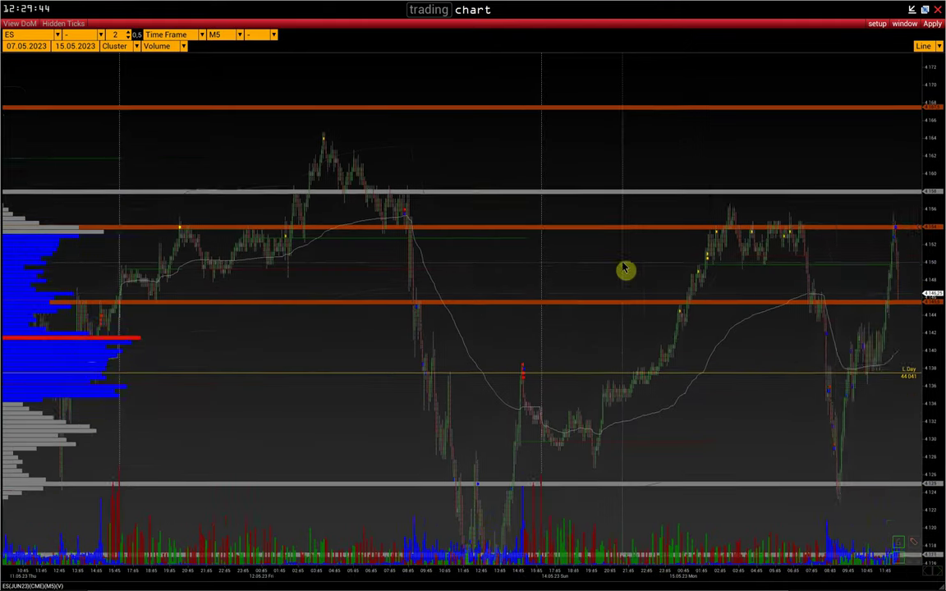
{"action": "left_click_drag", "start_coordinate": [622, 263], "coordinate": [709, 266]}
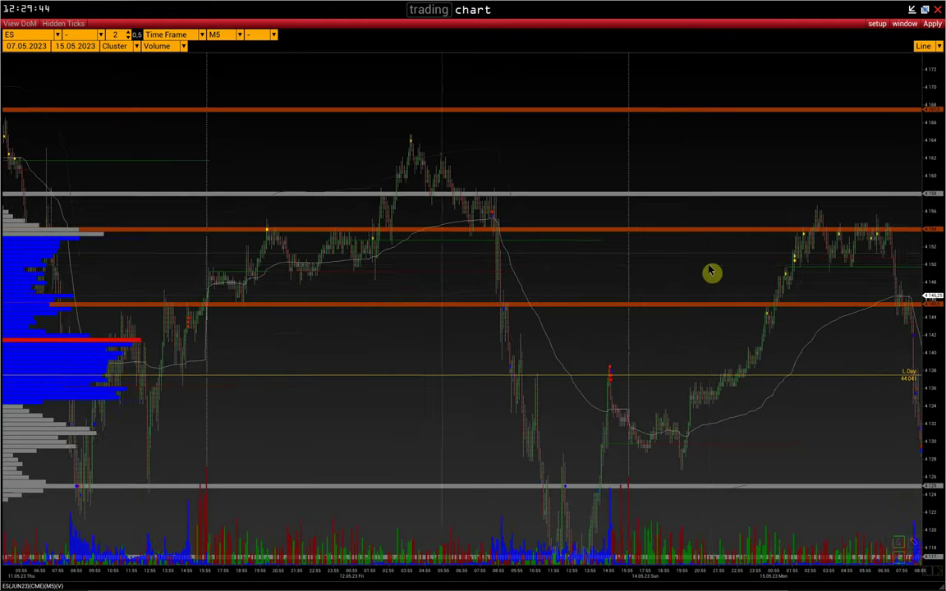
{"action": "left_click_drag", "start_coordinate": [334, 247], "coordinate": [64, 261]}
{"action": "scroll", "coordinate": [635, 578], "scroll_direction": "up", "scroll_amount": 3}
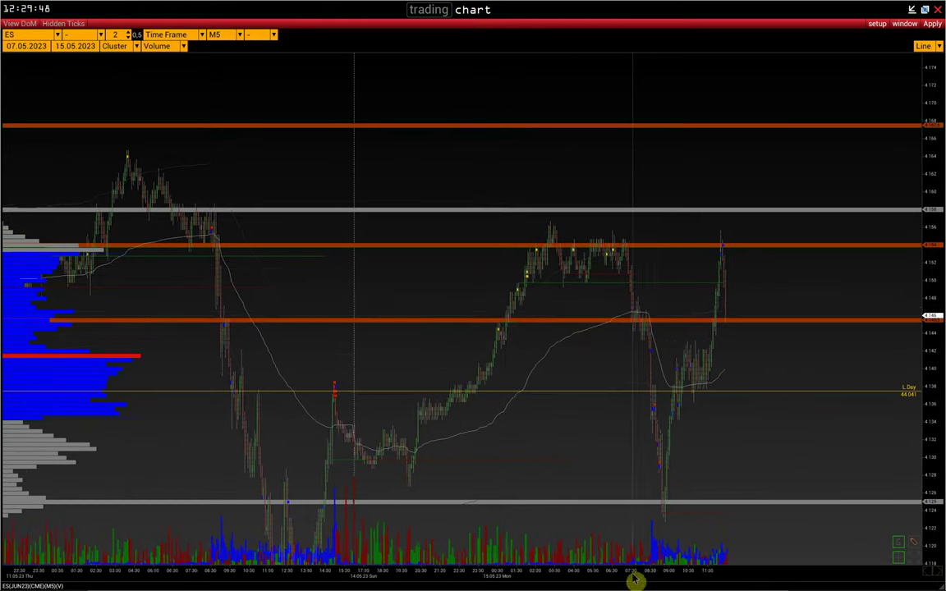
{"action": "left_click_drag", "start_coordinate": [645, 244], "coordinate": [704, 490]}
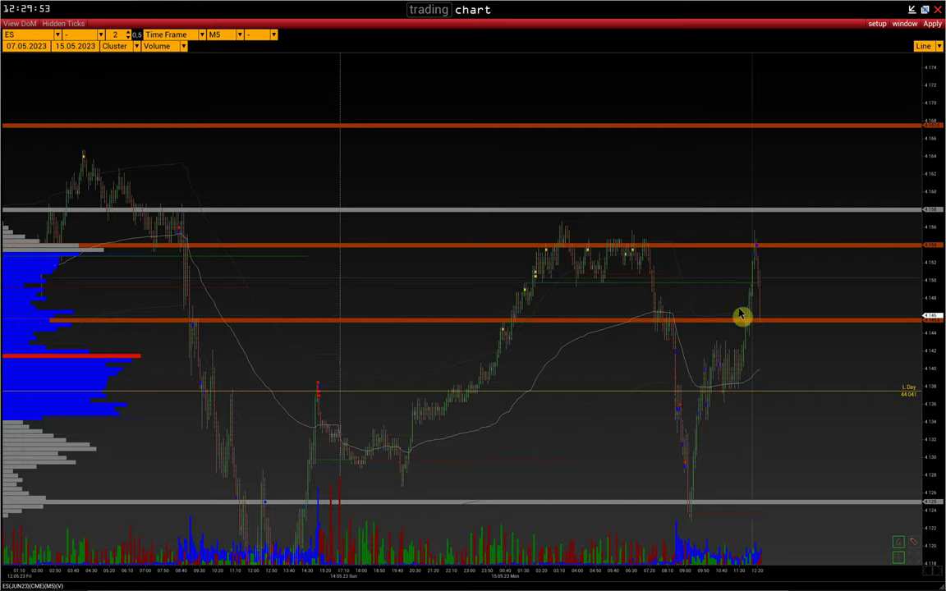
{"action": "left_click", "coordinate": [911, 10]}
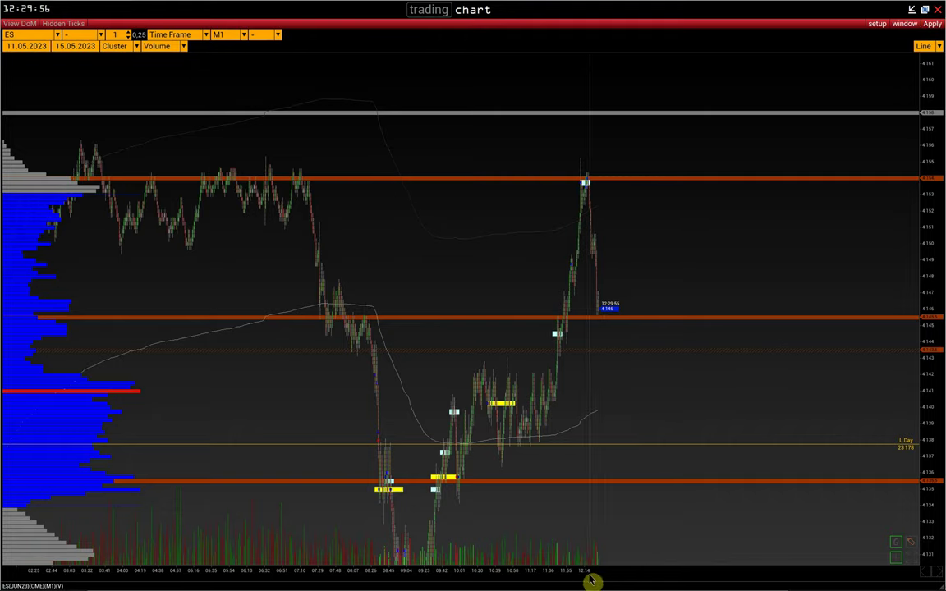
Step: Examine the decline on 15.05 from the 12:10 fixing level just below the 4154 line on the M1 chart
{"action": "left_click_drag", "start_coordinate": [591, 581], "coordinate": [549, 580]}
{"action": "left_click_drag", "start_coordinate": [930, 230], "coordinate": [933, 235]}
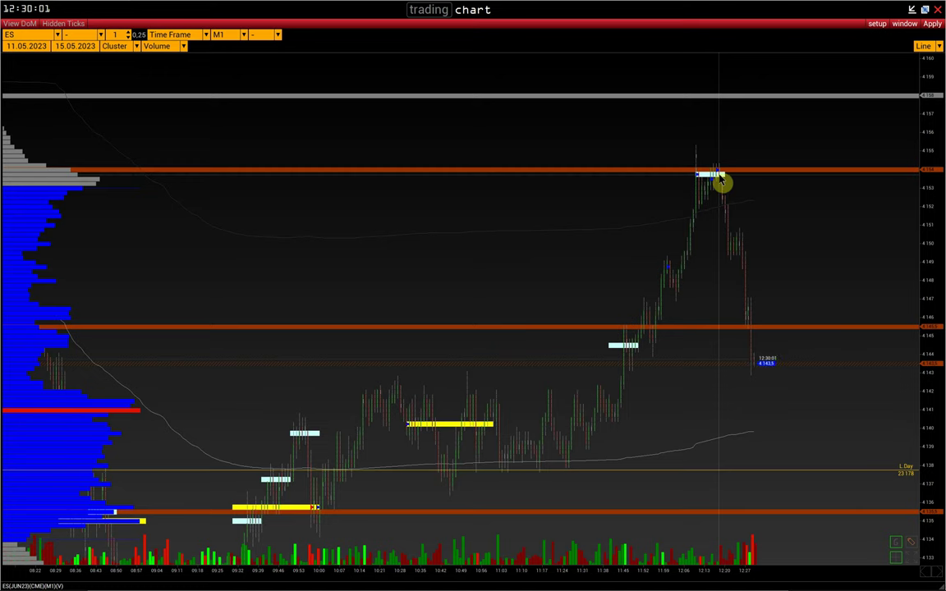
{"action": "left_click_drag", "start_coordinate": [722, 182], "coordinate": [756, 250]}
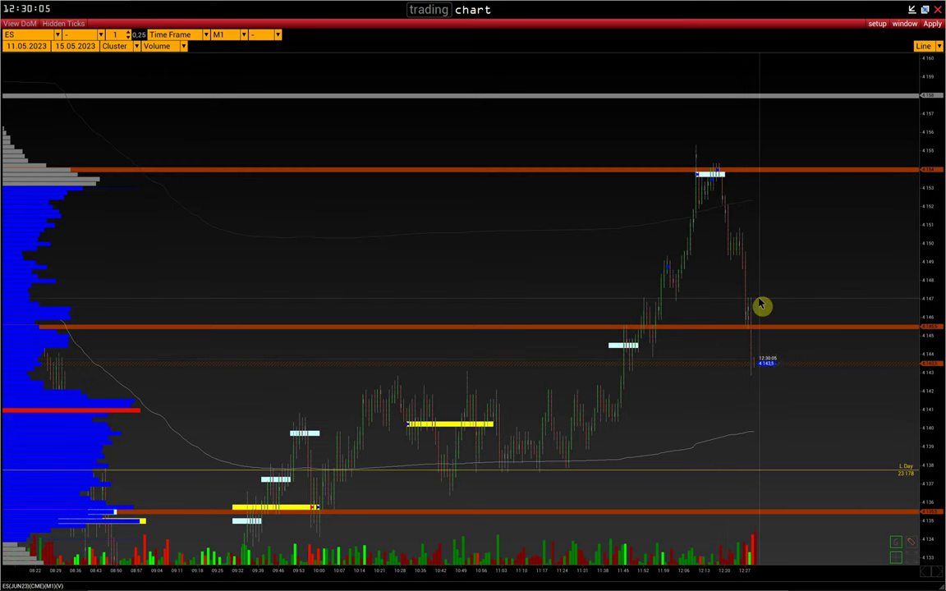